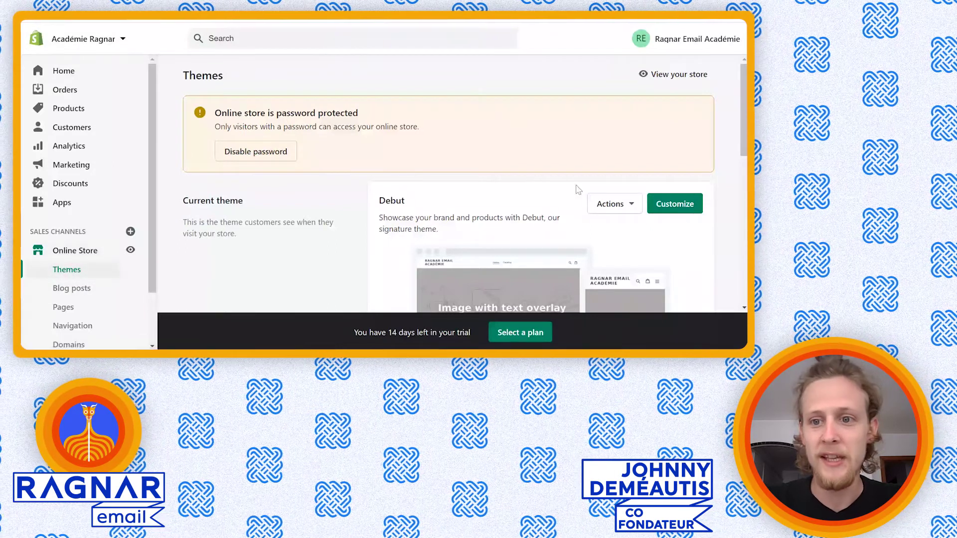
Step: Open the Debut theme's code for editing and copy the Shopify snippet from the Séquence Browse Abandonment Google Doc
click(617, 205)
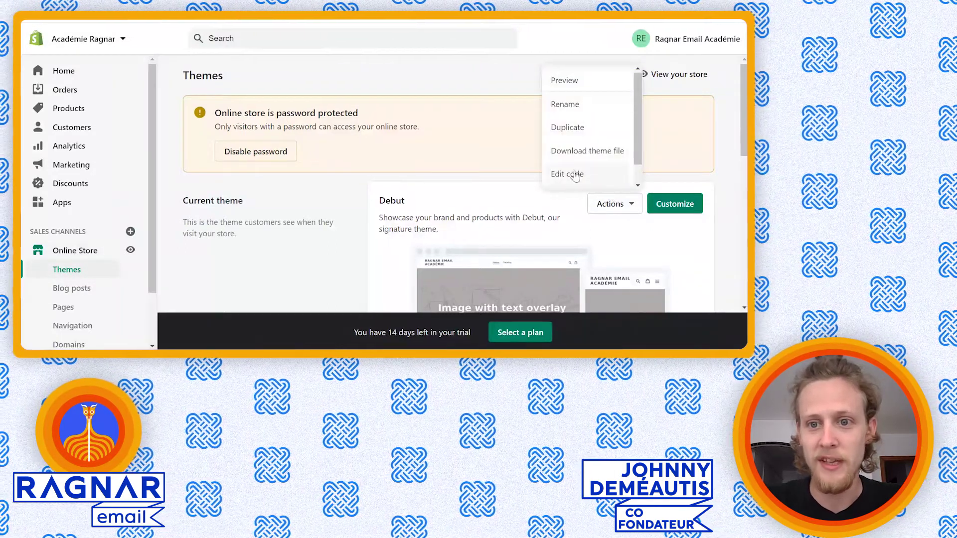
click(578, 174)
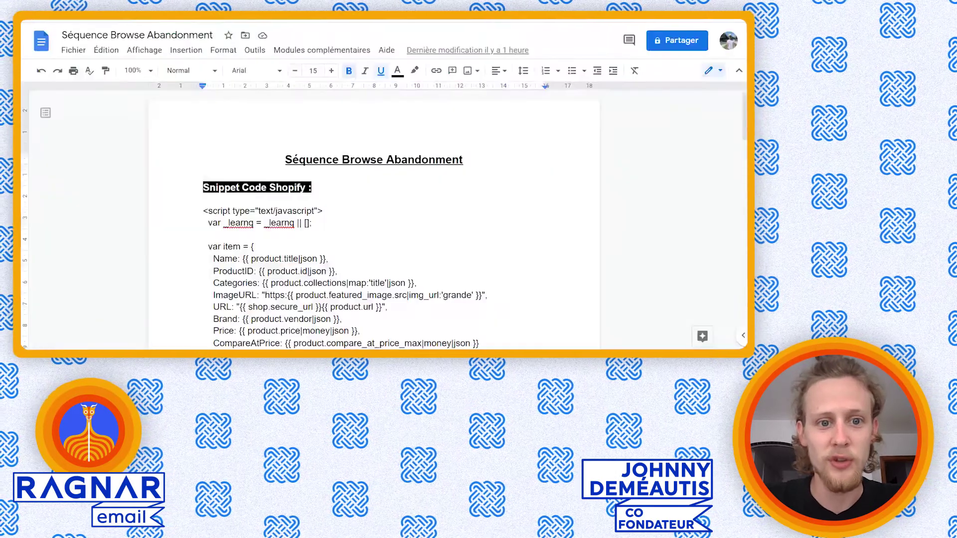
drag(203, 211, 239, 277)
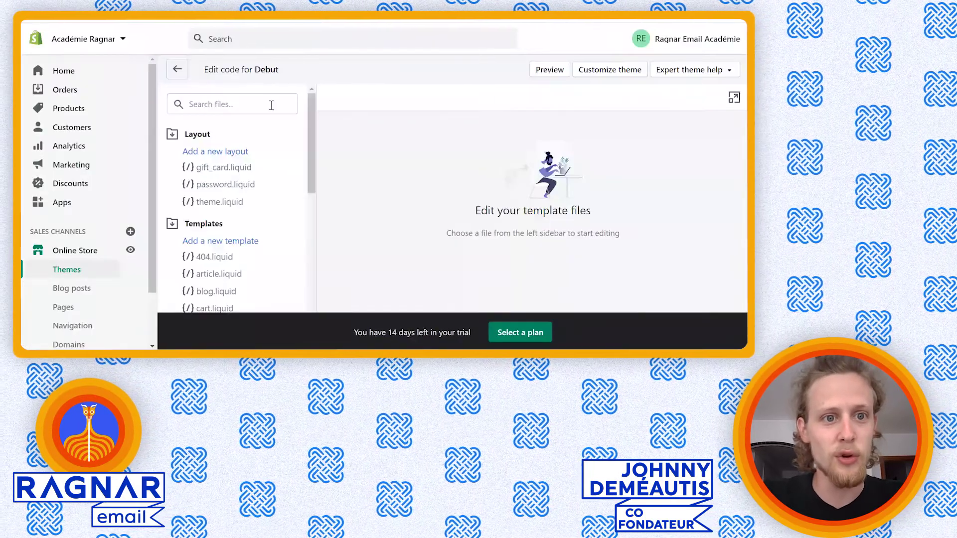
Step: Search the theme files for PRODUCT and open the product.liquid template
click(272, 105)
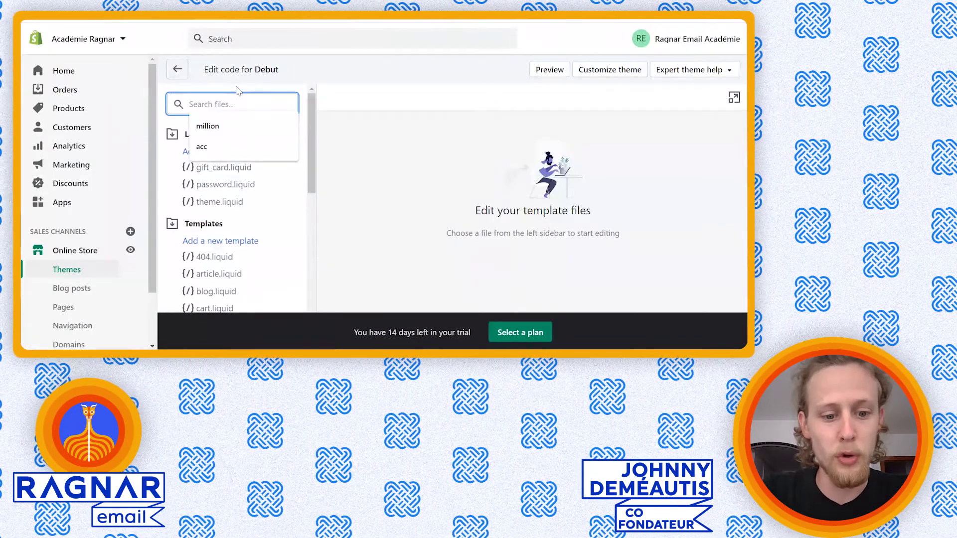
text(PRODUCT)
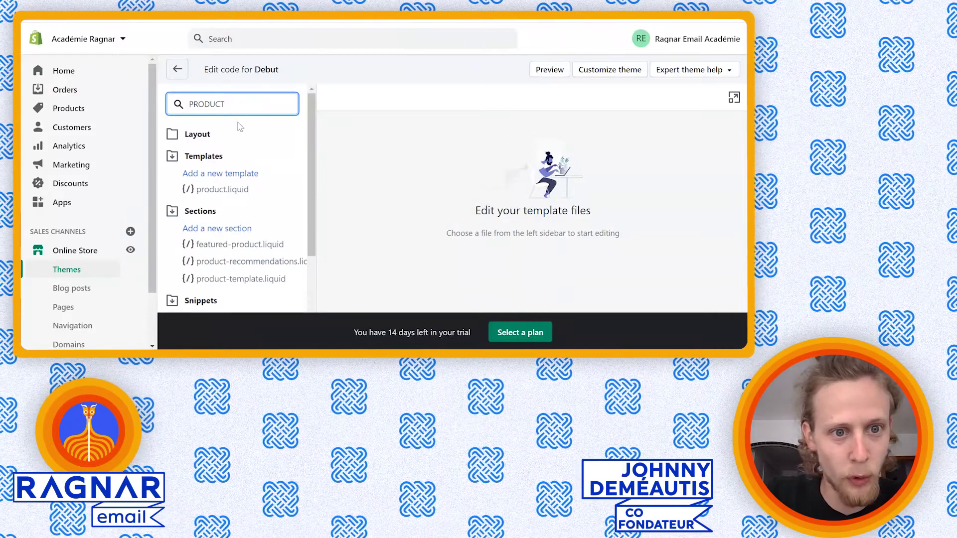
click(211, 194)
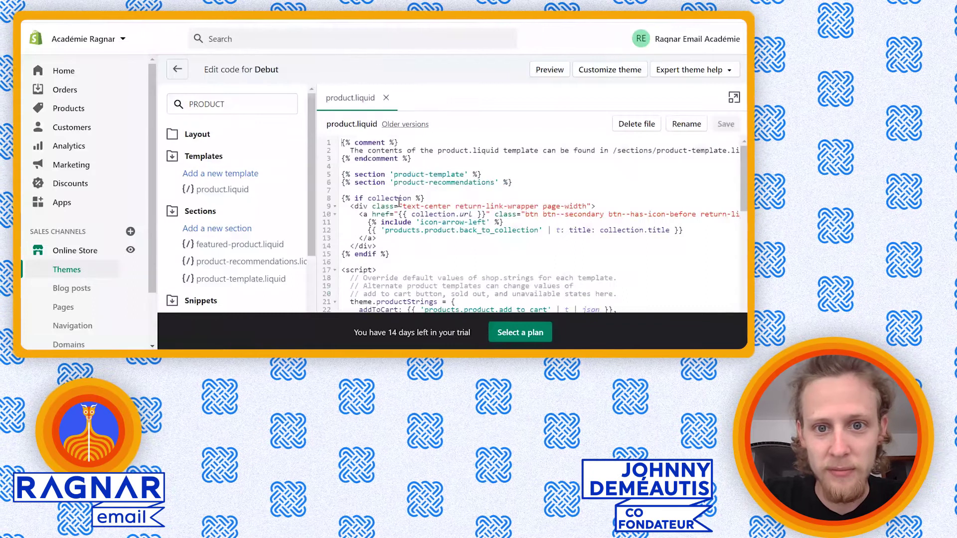
Step: Paste the copied snippet on a new line at the end of product.liquid and save the file
scroll(399, 202, down, 8)
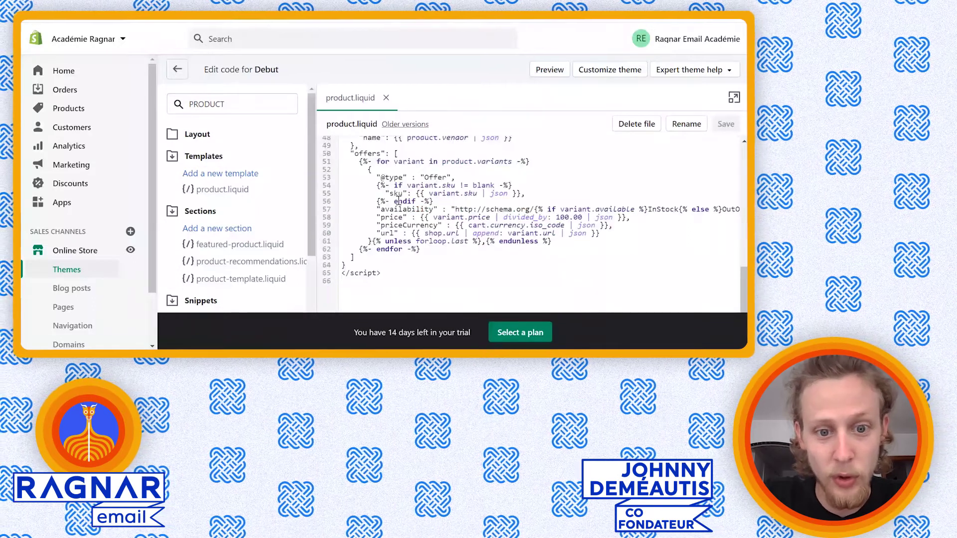
click(362, 292)
key(Return)
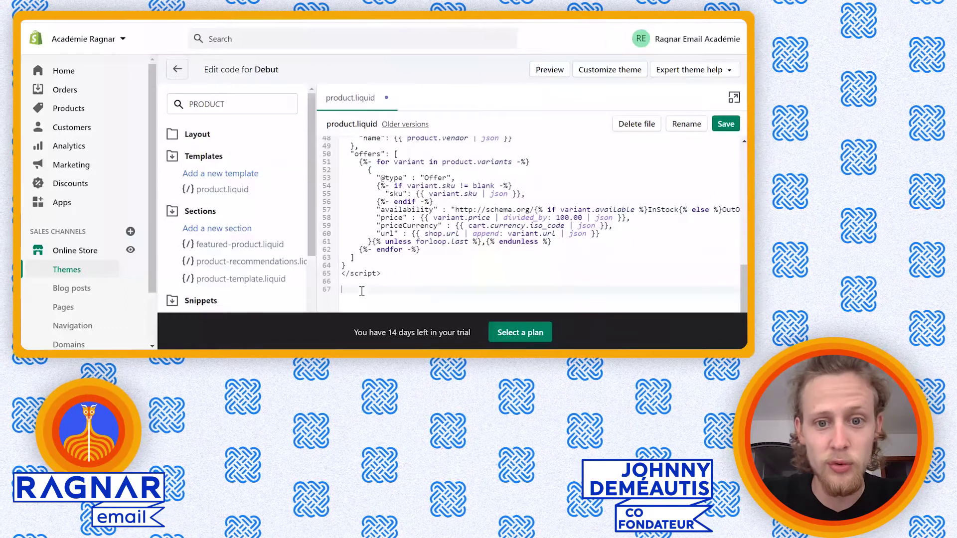
key(ctrl+v)
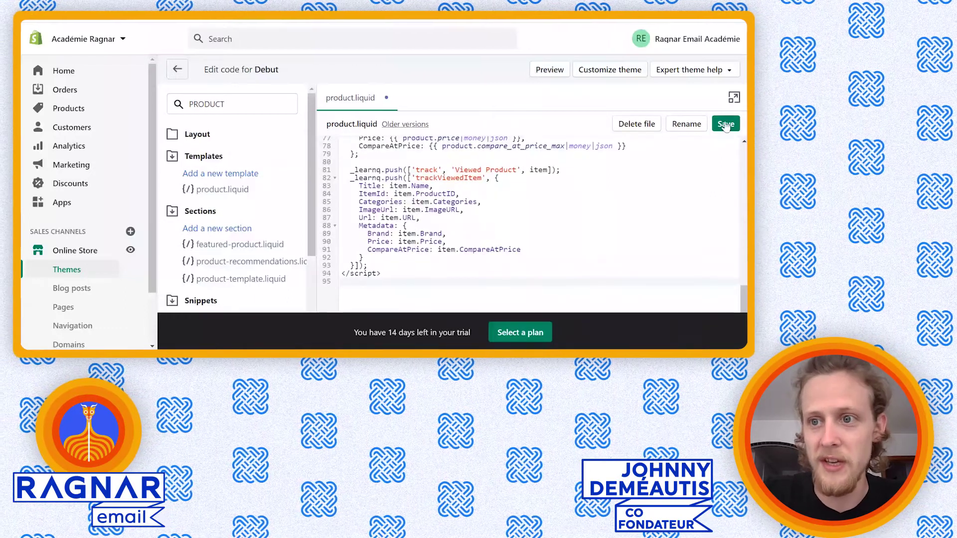
click(726, 125)
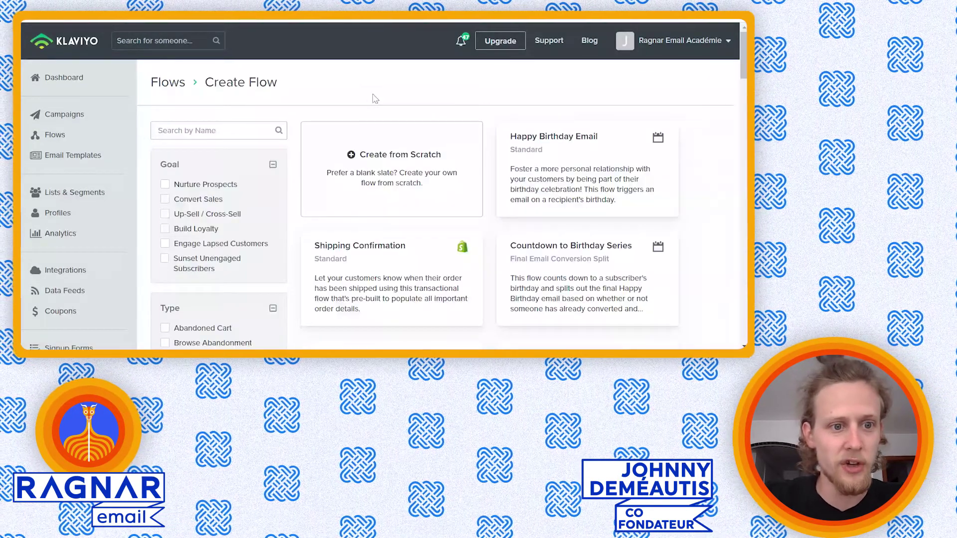
Step: Filter Klaviyo's flow templates by the Browse Abandonment type
scroll(234, 222, down, 1)
scroll(234, 222, down, 2)
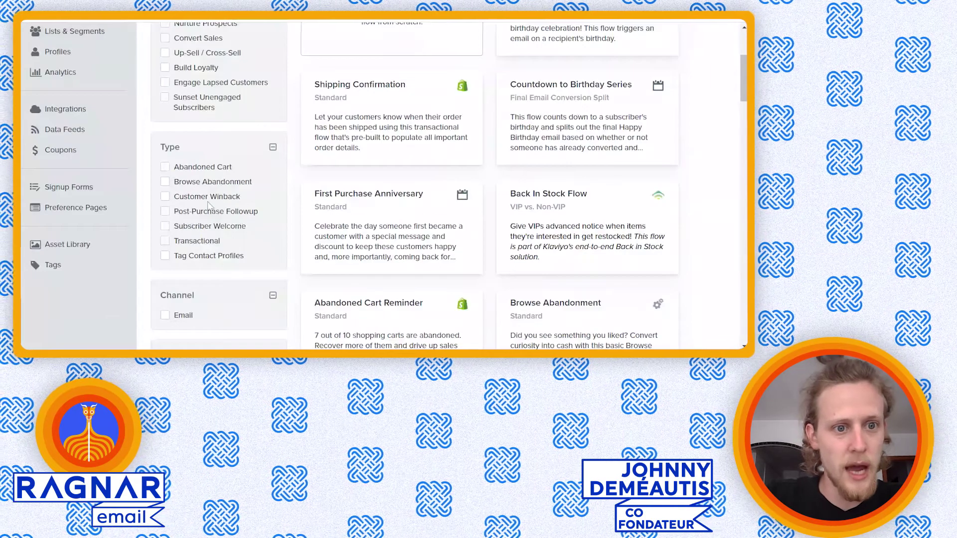
click(165, 182)
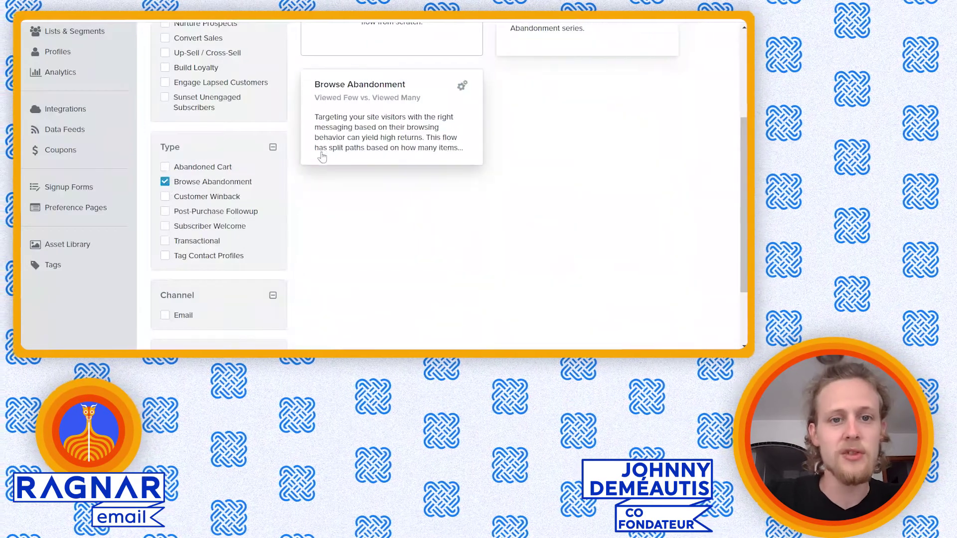
scroll(338, 154, up, 1)
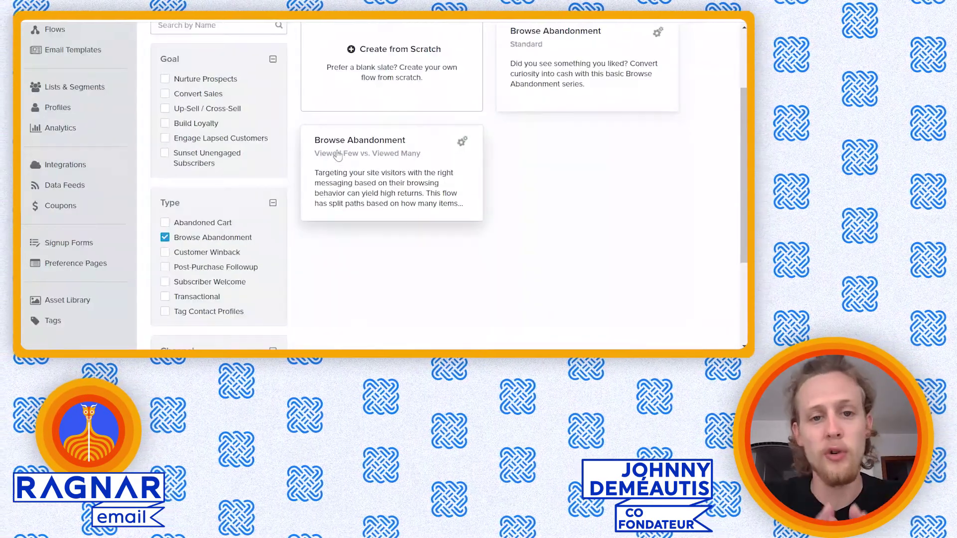
scroll(338, 154, up, 1)
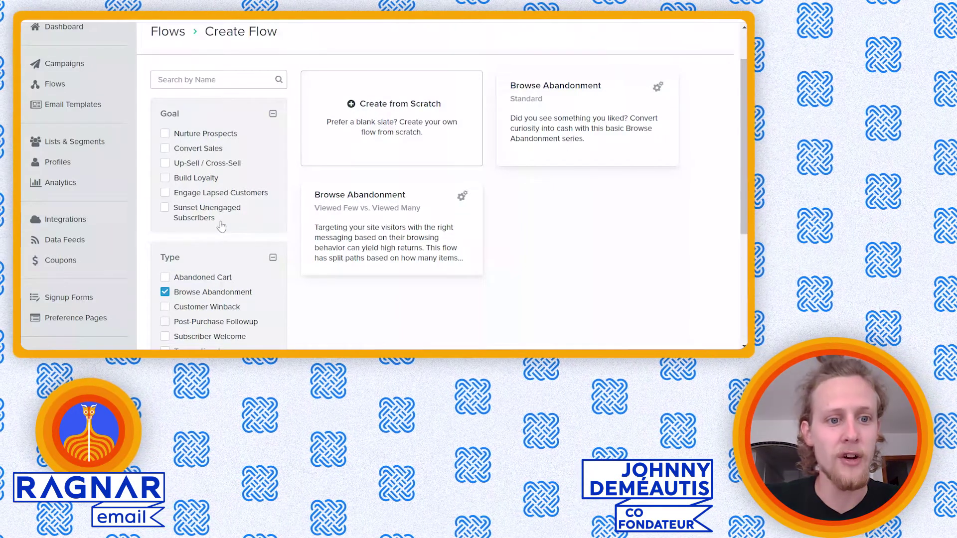
scroll(217, 250, down, 2)
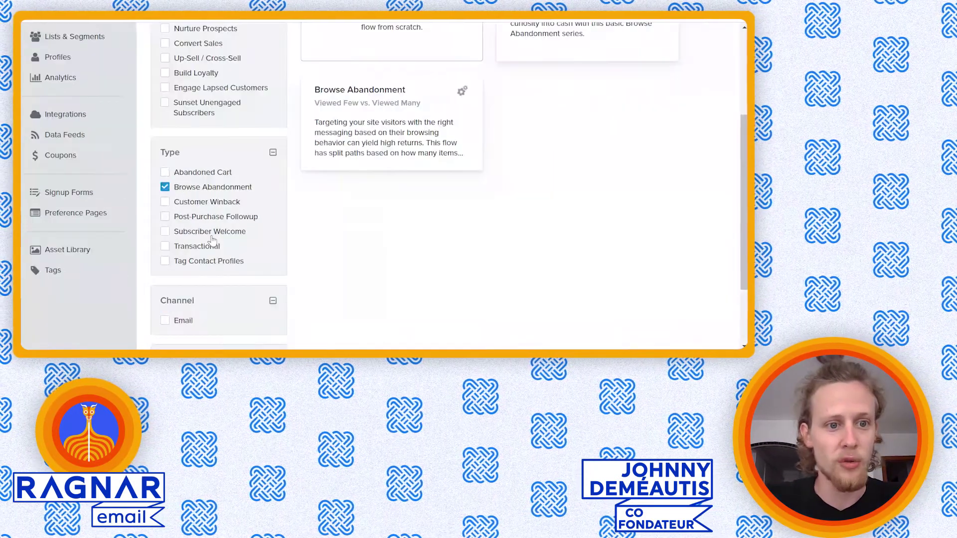
scroll(212, 240, up, 2)
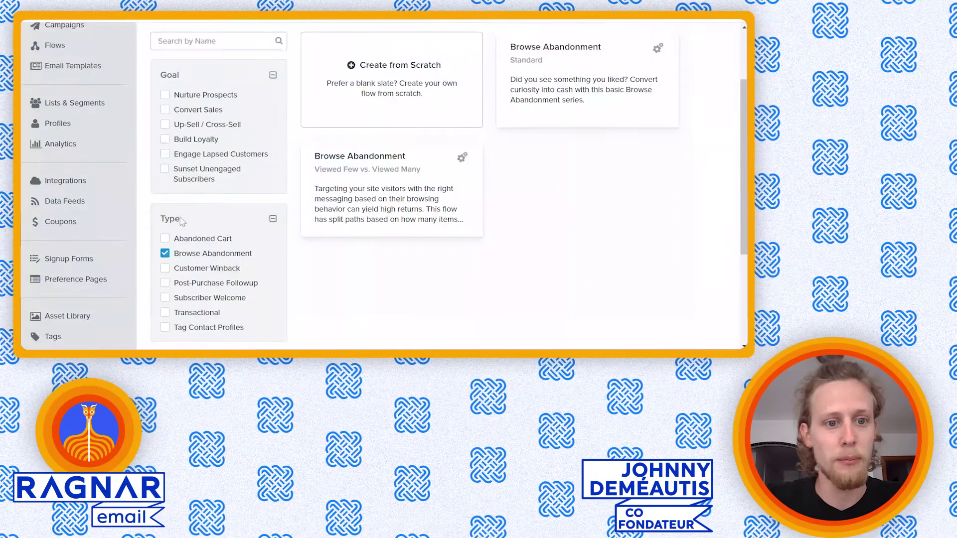
scroll(186, 261, up, 2)
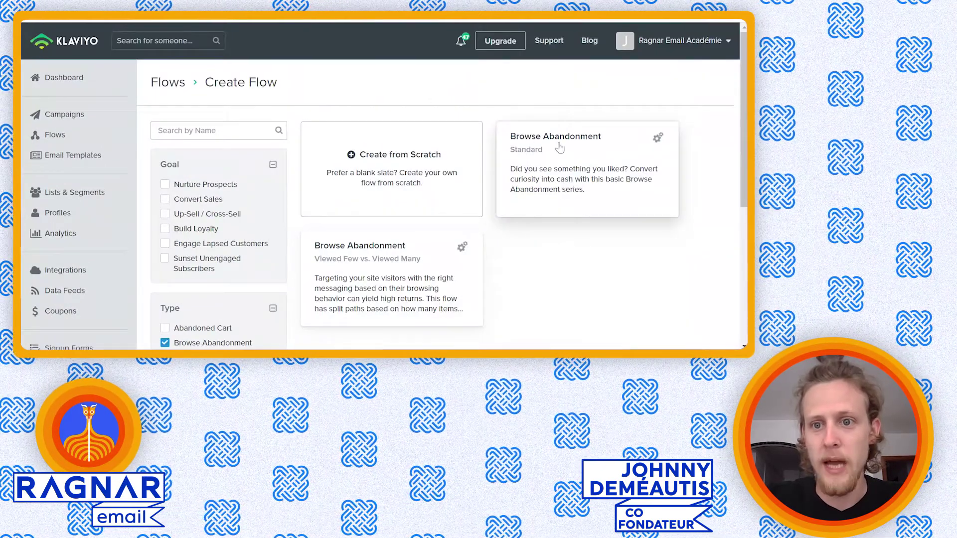
Step: Create a flow from the Standard Browse Abandonment template, keeping the name Browse Abandonment - Standard
click(527, 160)
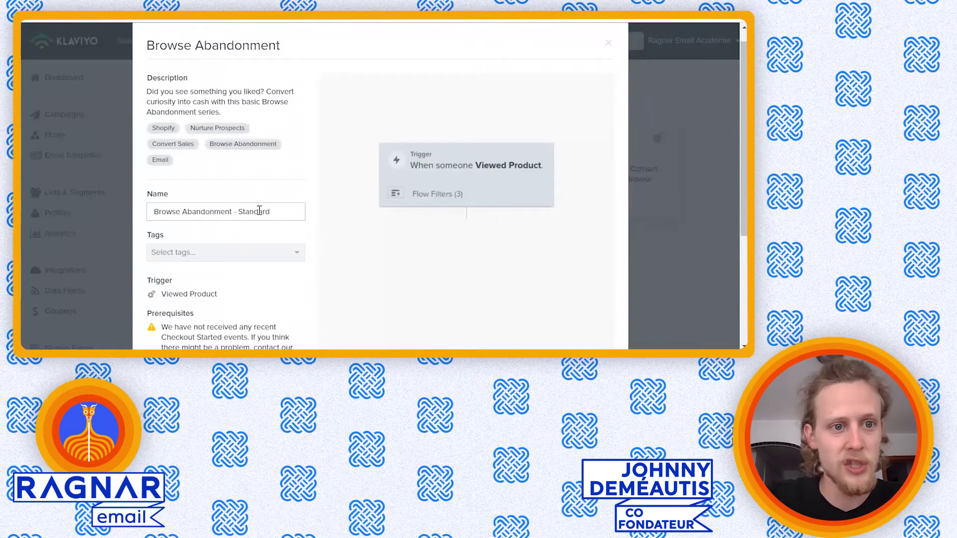
scroll(259, 211, down, 4)
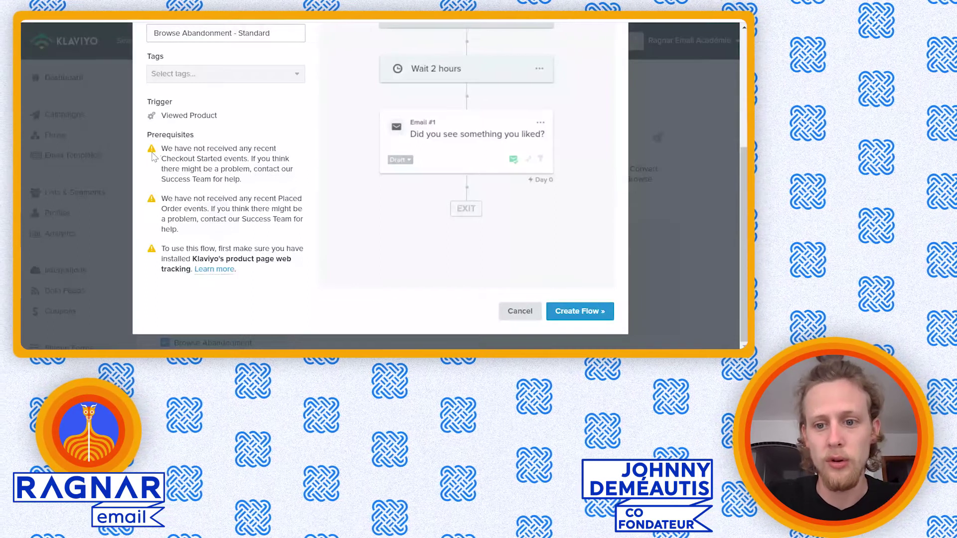
click(579, 312)
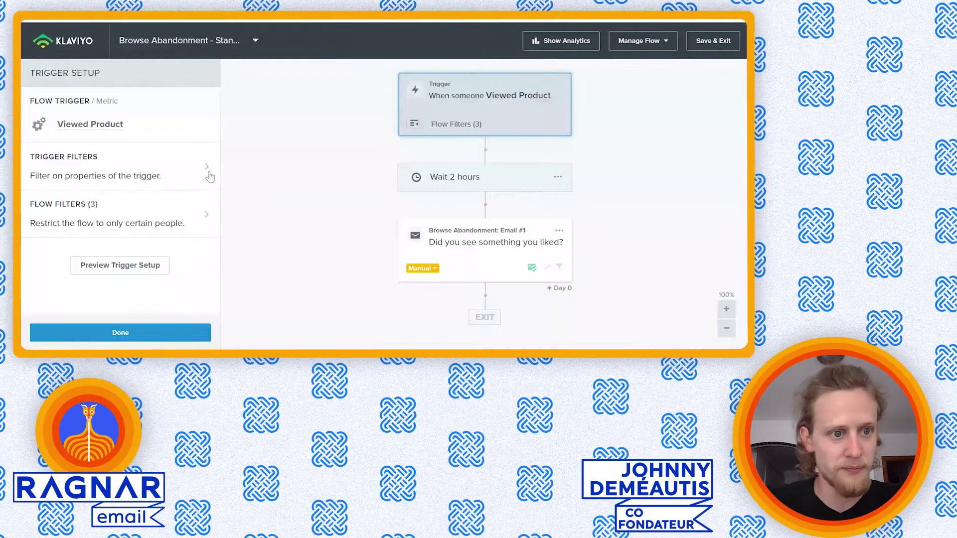
Step: Open the flow filters and compare them with the trigger conditions listed in the Séquence Browse Abandonment Google Doc
click(106, 220)
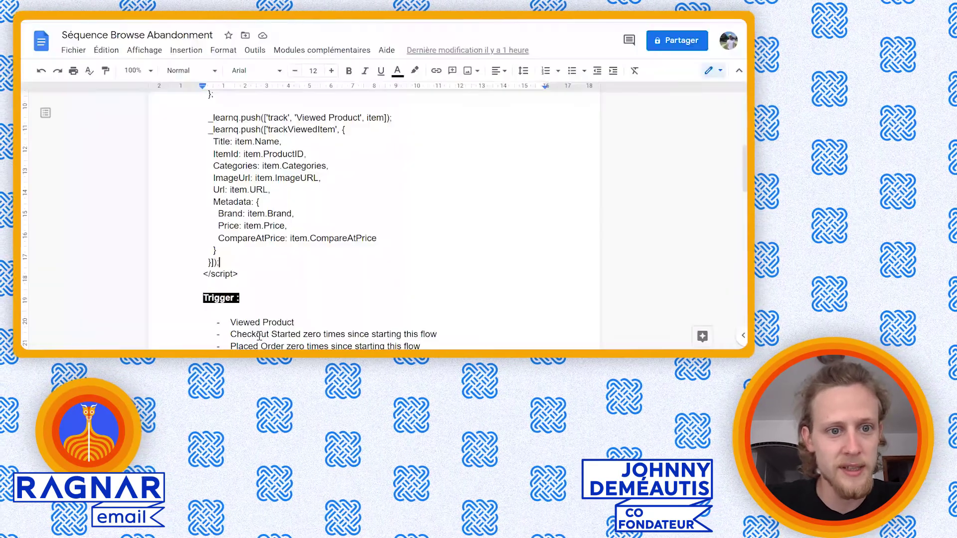
scroll(259, 335, down, 3)
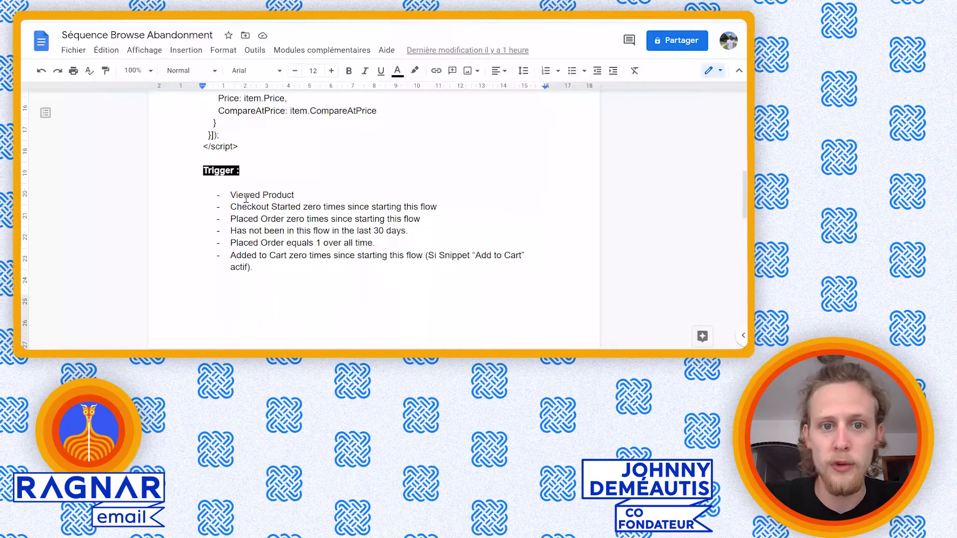
drag(298, 194, 229, 195)
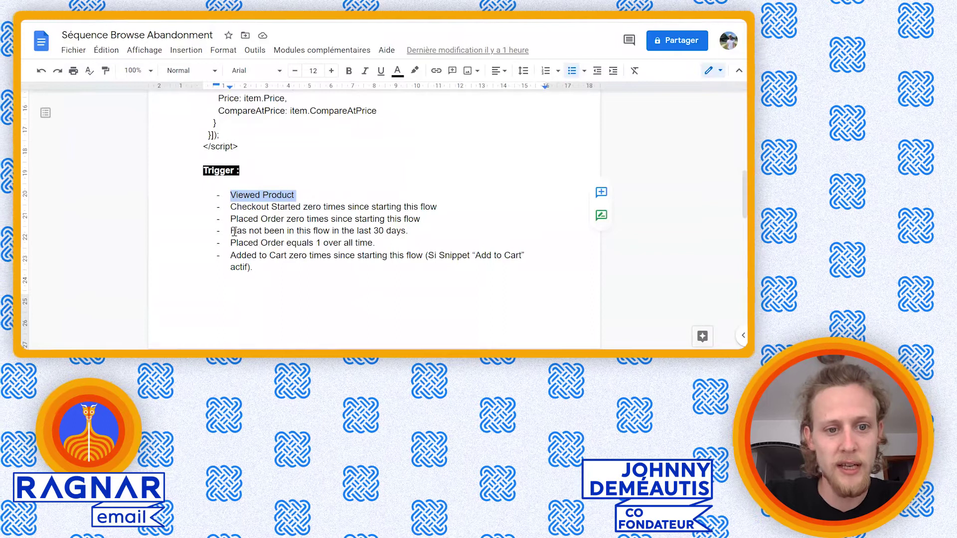
drag(232, 231, 403, 232)
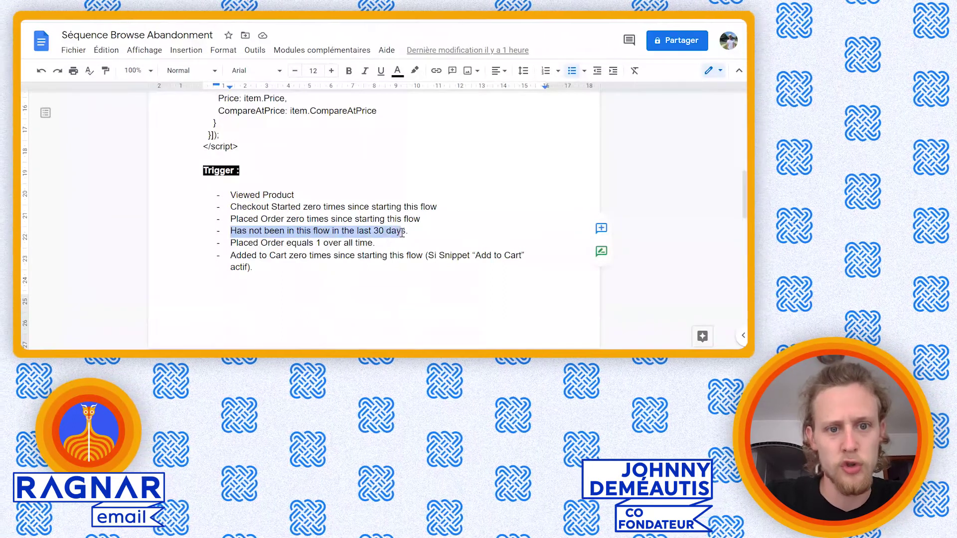
click(242, 245)
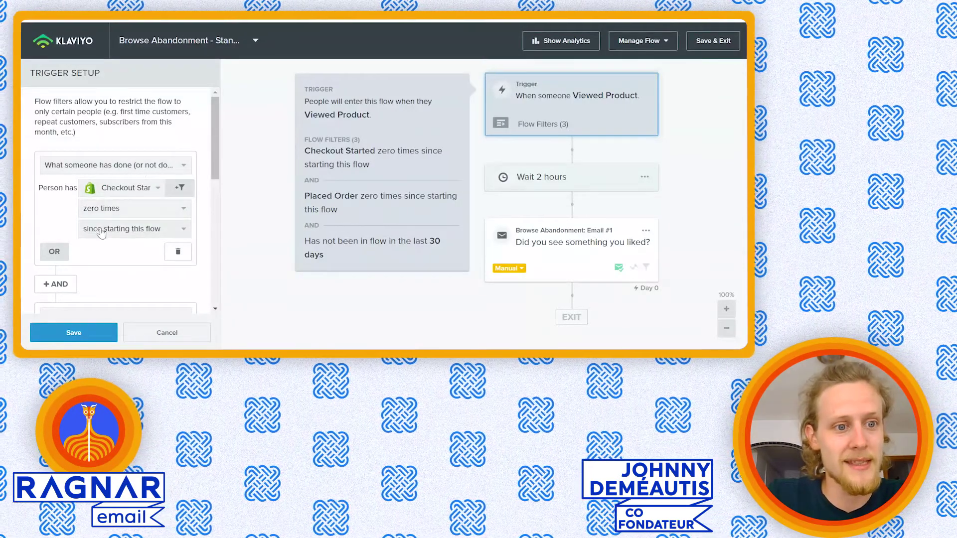
scroll(171, 213, down, 3)
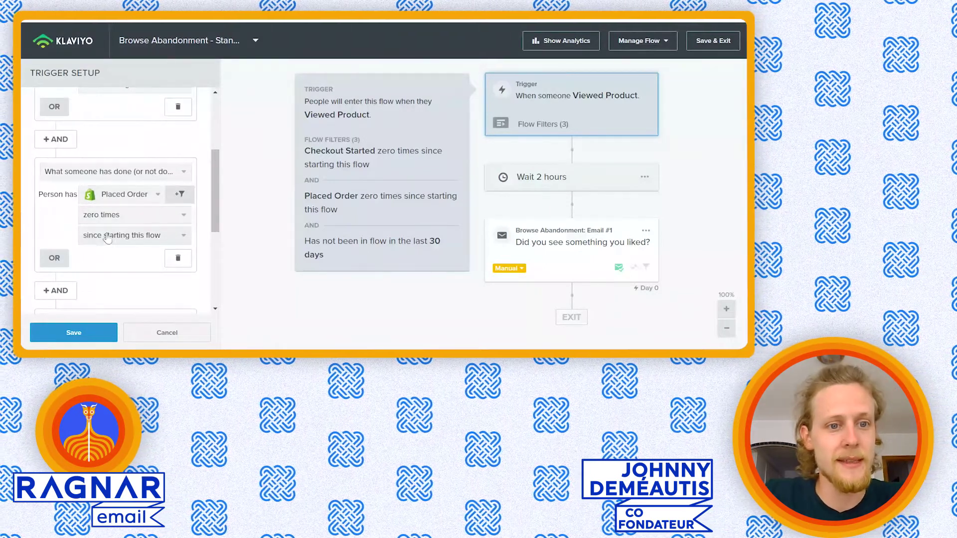
scroll(107, 200, down, 3)
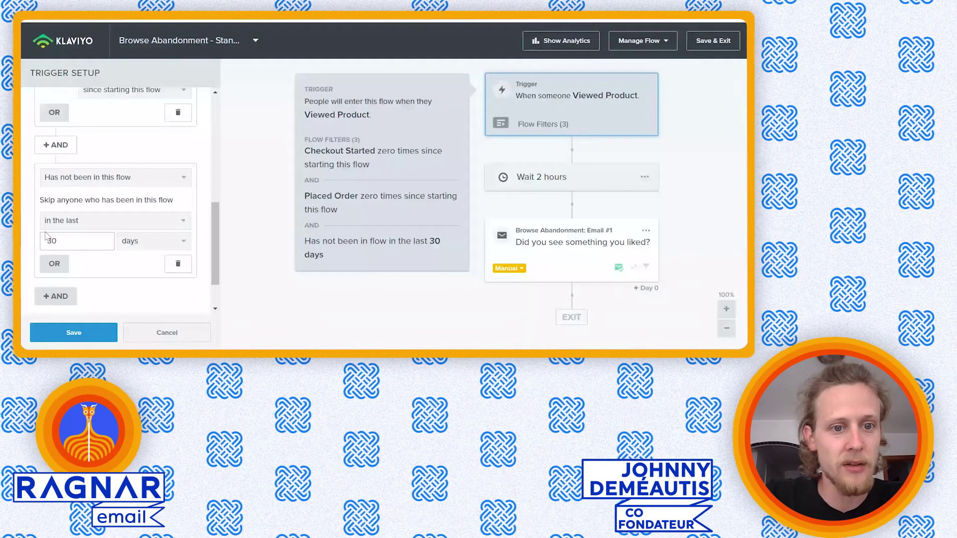
scroll(117, 184, down, 1)
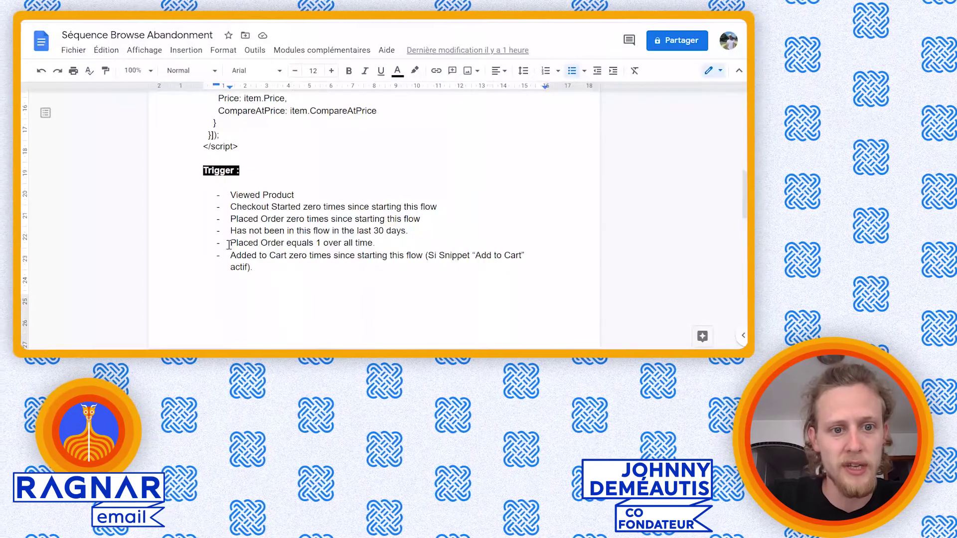
Step: Add a flow filter for people whose Placed Order equals 1 over all time, following the document, and save the filters
drag(228, 245, 379, 245)
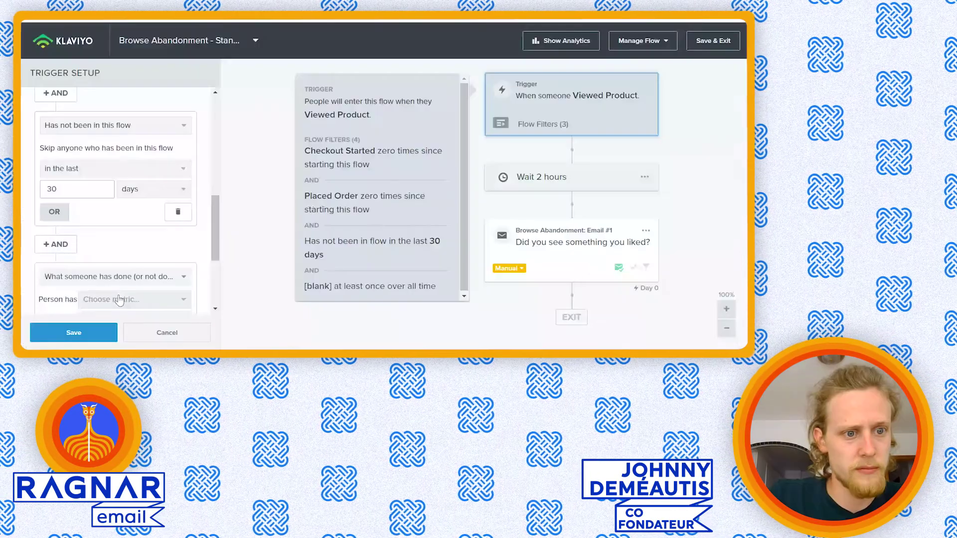
click(119, 301)
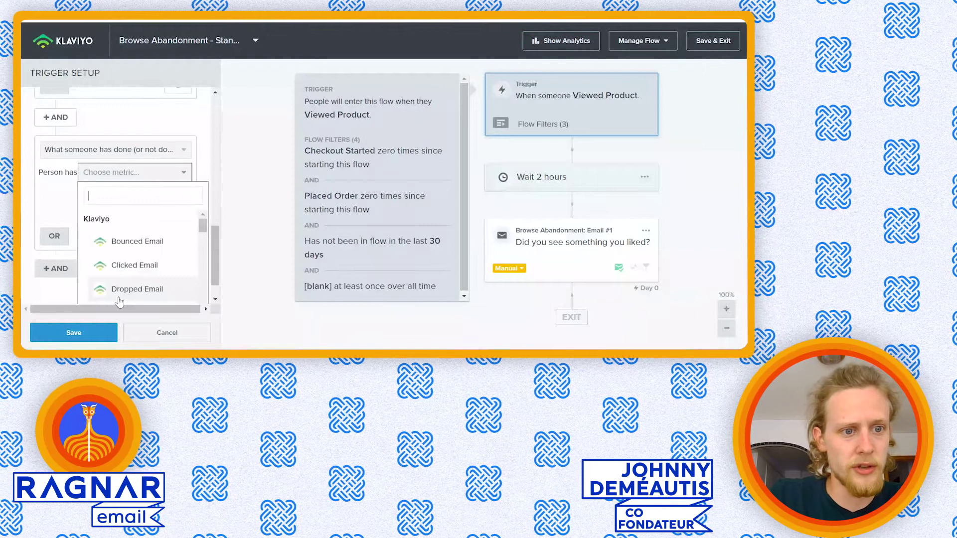
text(pl)
click(123, 249)
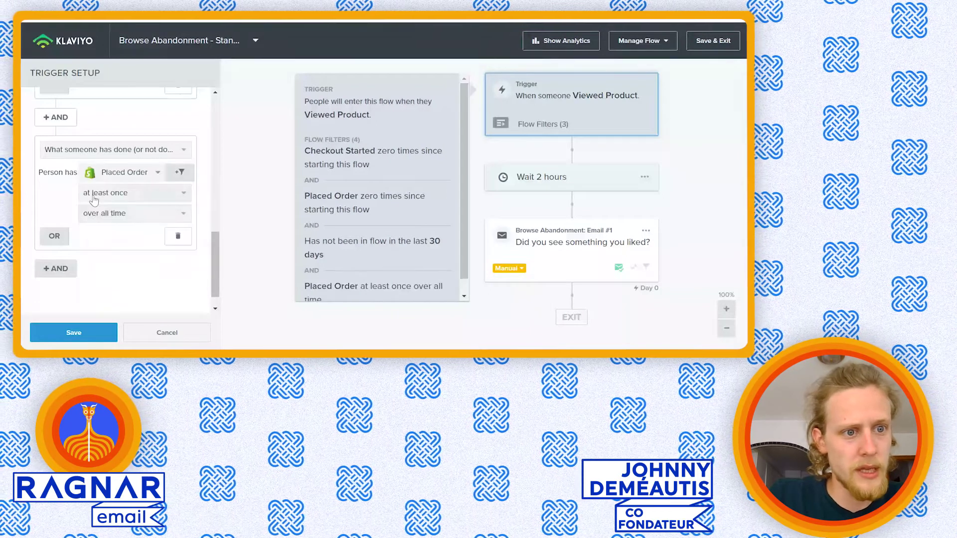
click(94, 199)
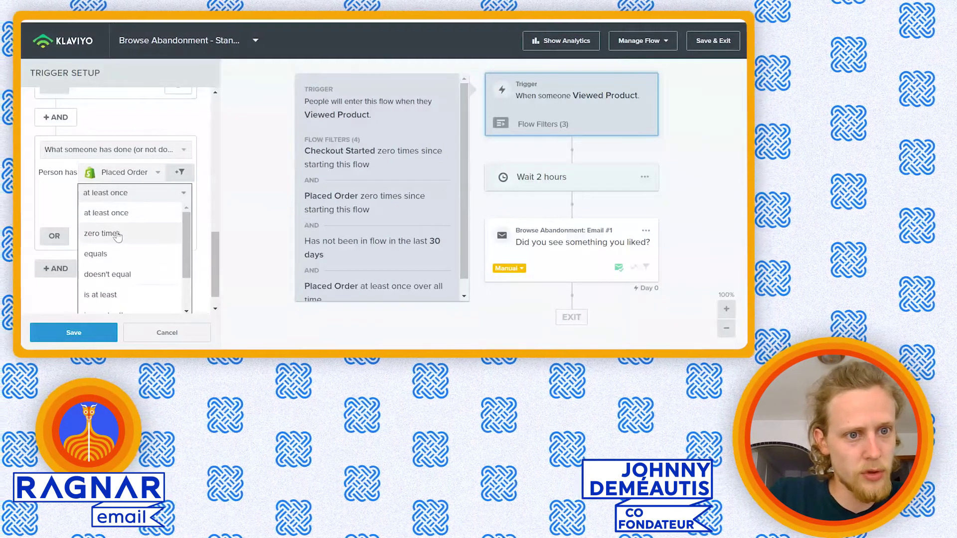
click(96, 254)
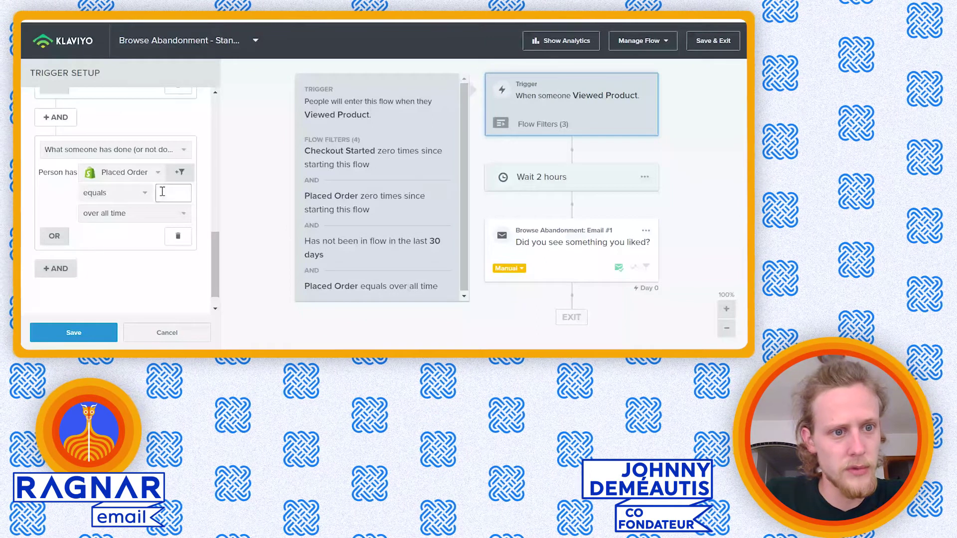
click(163, 191)
text(1)
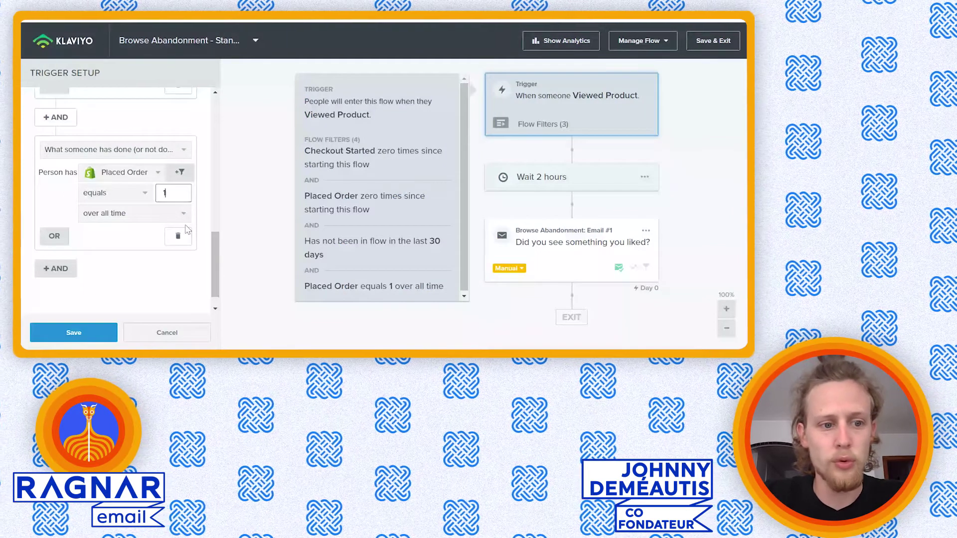
click(74, 332)
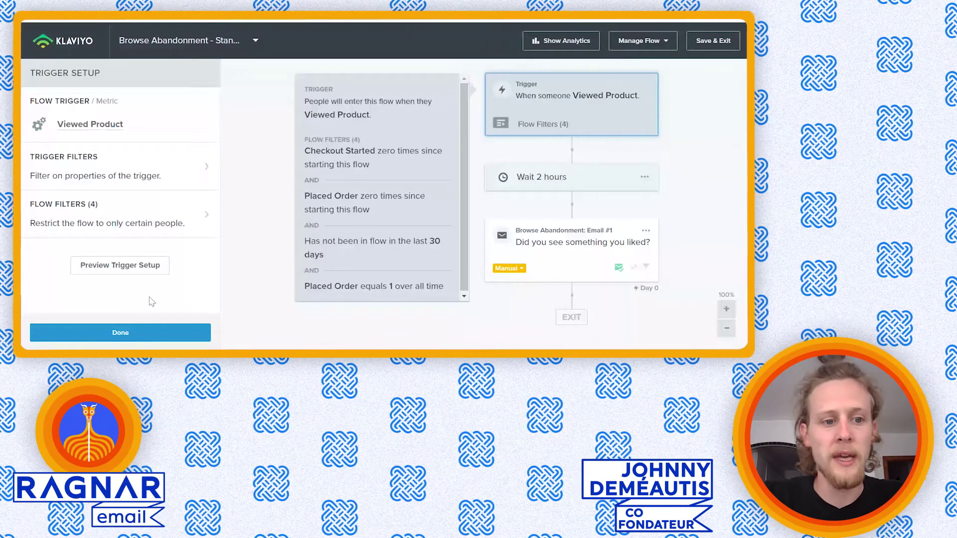
Step: Close the trigger setup and set the time delay before the email to 20 minutes, saving the change
click(136, 327)
click(576, 185)
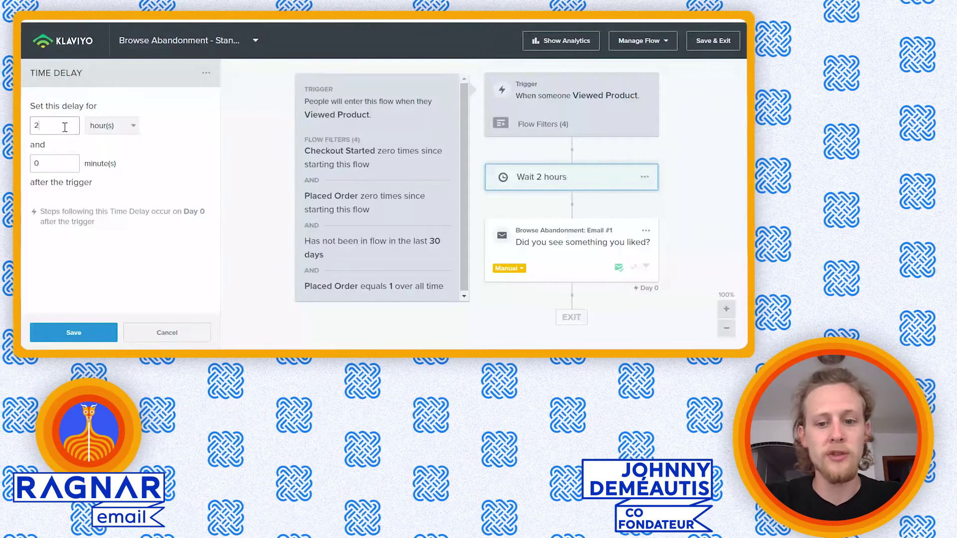
text(0)
click(115, 129)
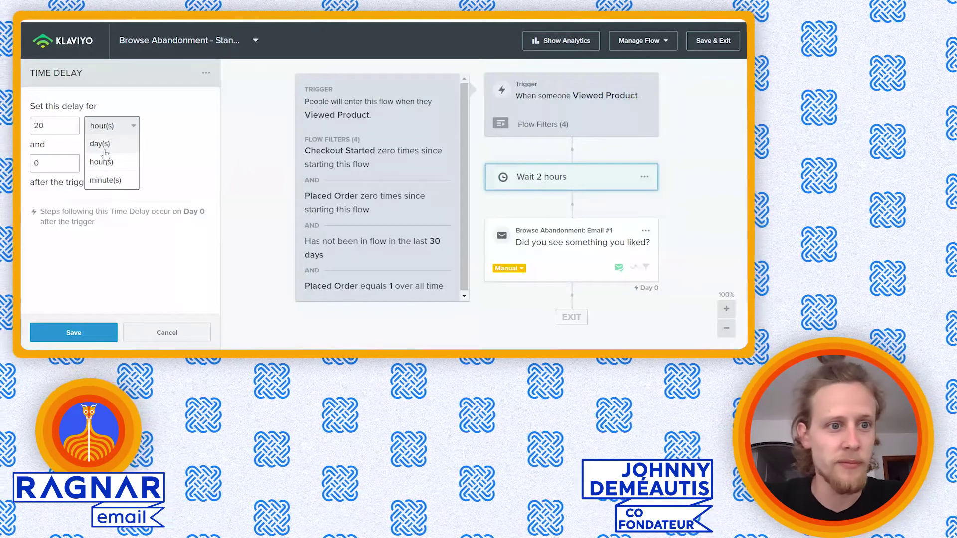
click(103, 181)
click(76, 331)
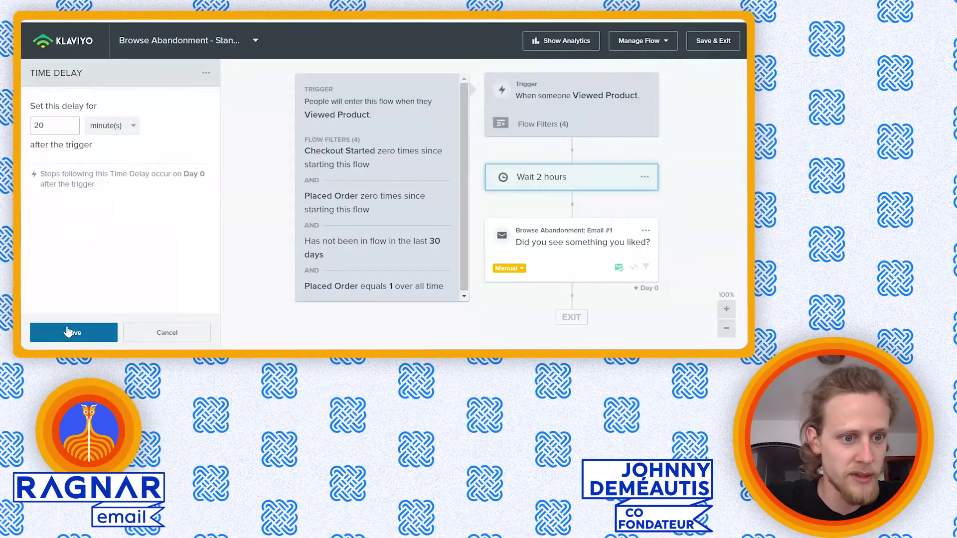
Step: Rename the flow's Browse Abandonment: Email #1 message as EMAIL1
click(613, 244)
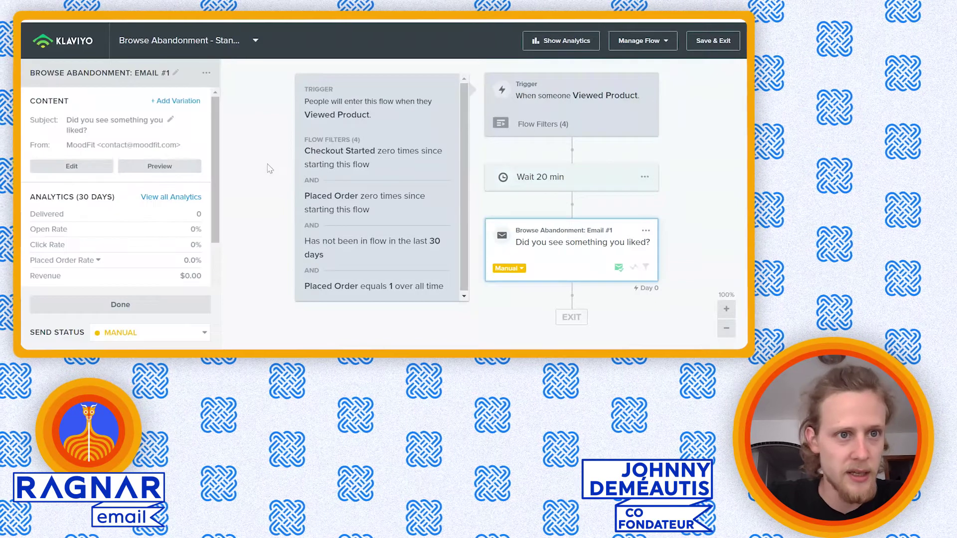
click(138, 75)
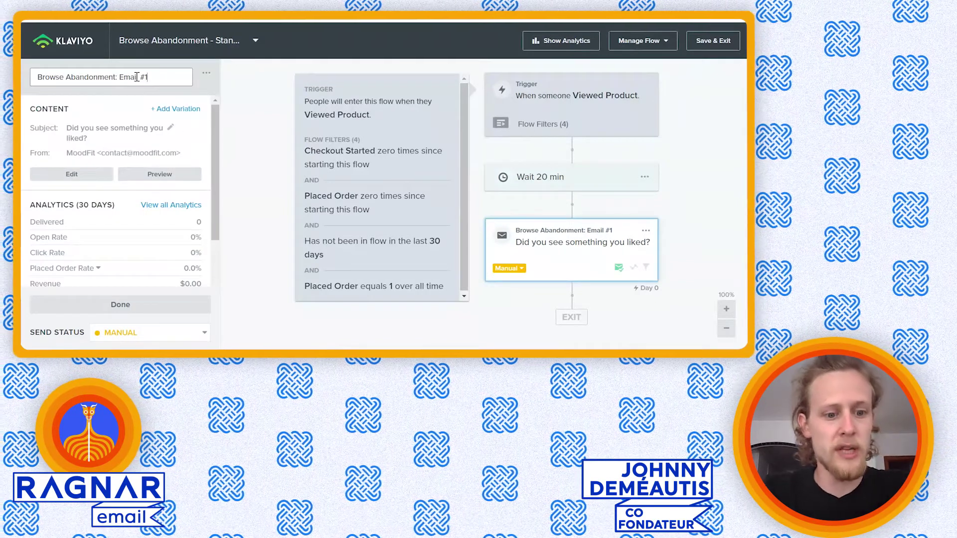
key(ctrl+a)
text(EMAI)
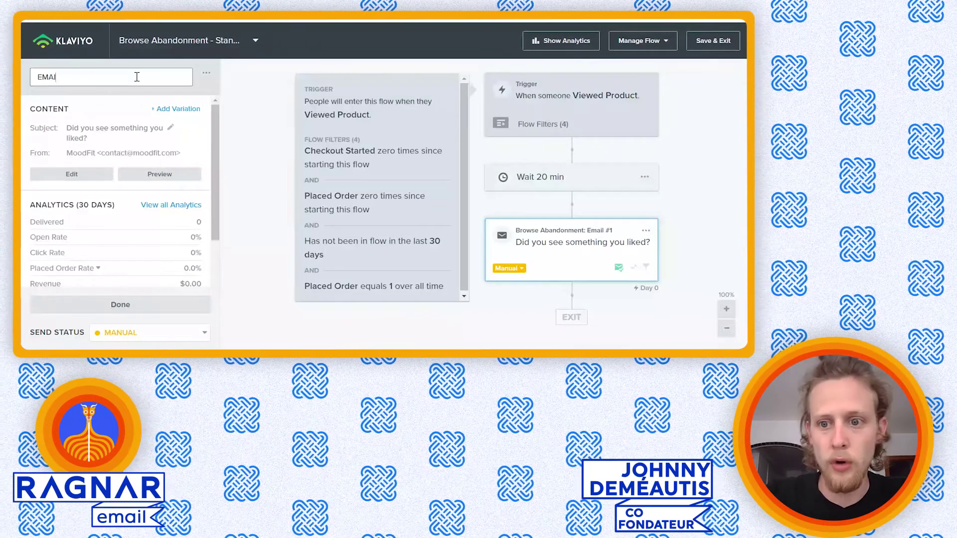
text(L1)
key(Return)
click(674, 271)
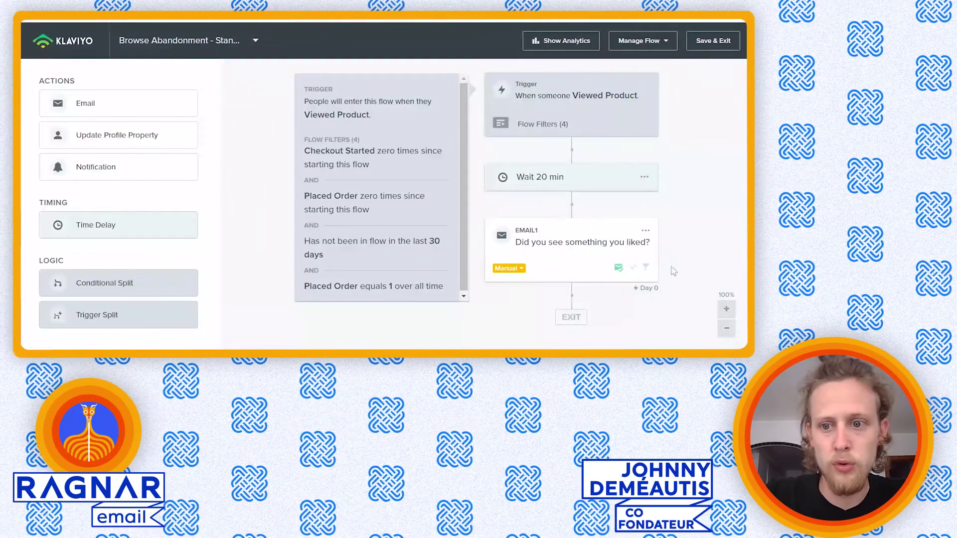
Step: Turn off Smart Sending and turn on UTM Tracking for EMAIL1
click(631, 273)
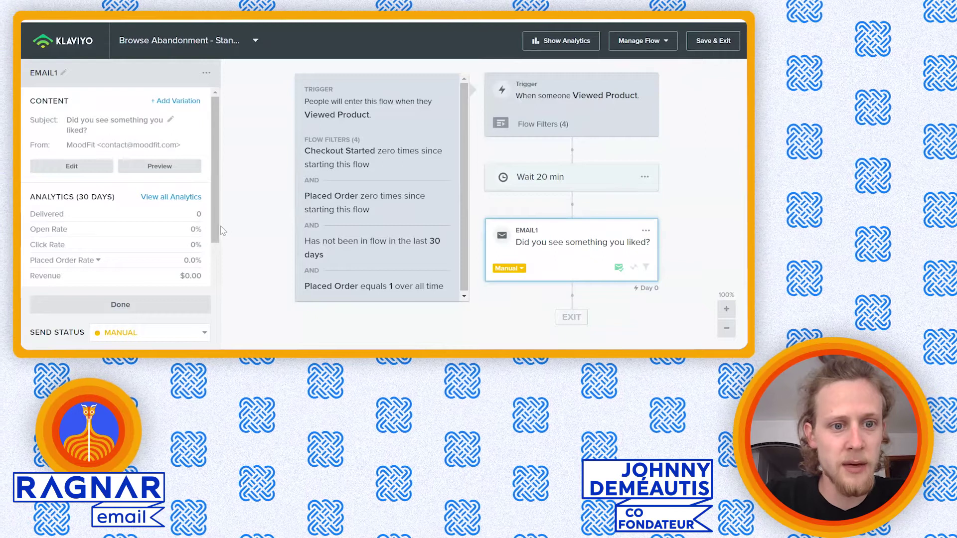
drag(221, 231, 223, 243)
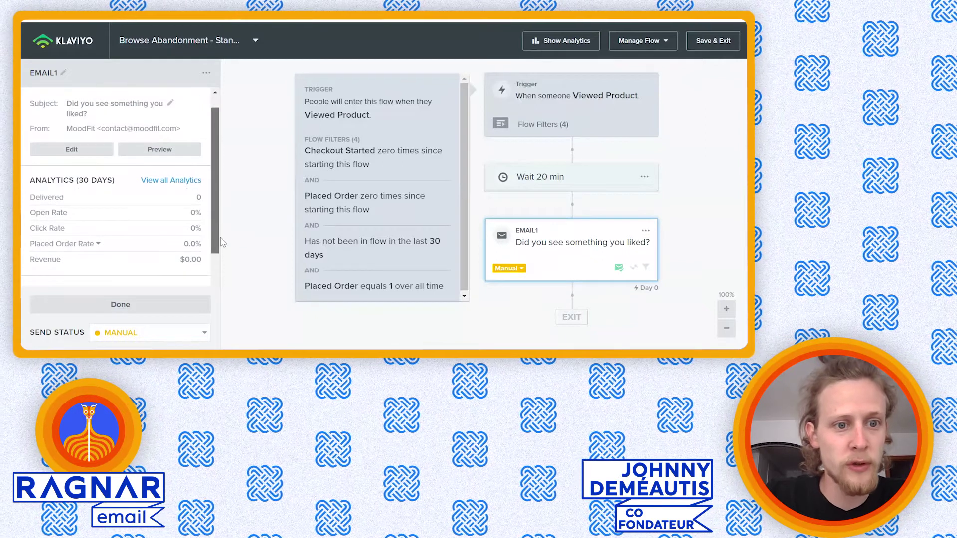
scroll(187, 112, down, 5)
click(189, 120)
scroll(220, 115, up, 3)
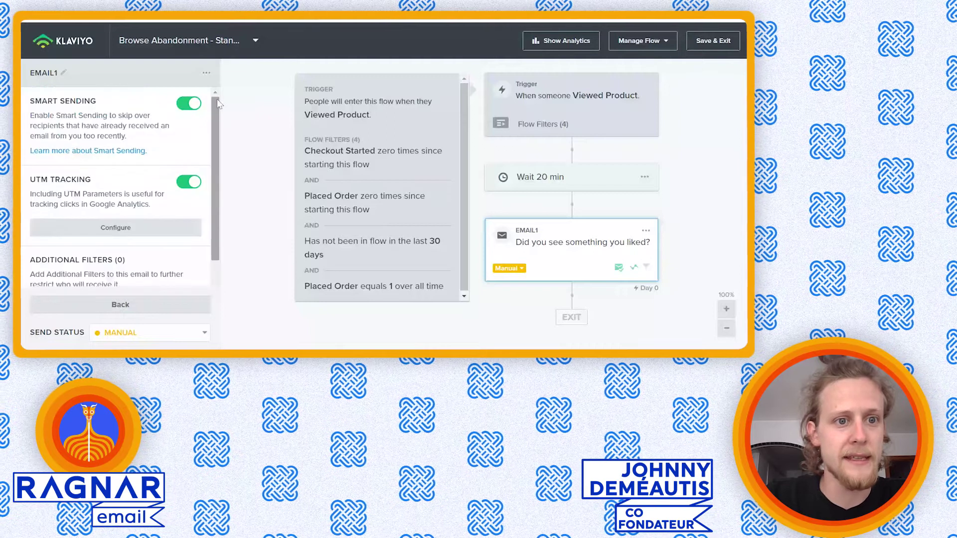
scroll(128, 309, up, 5)
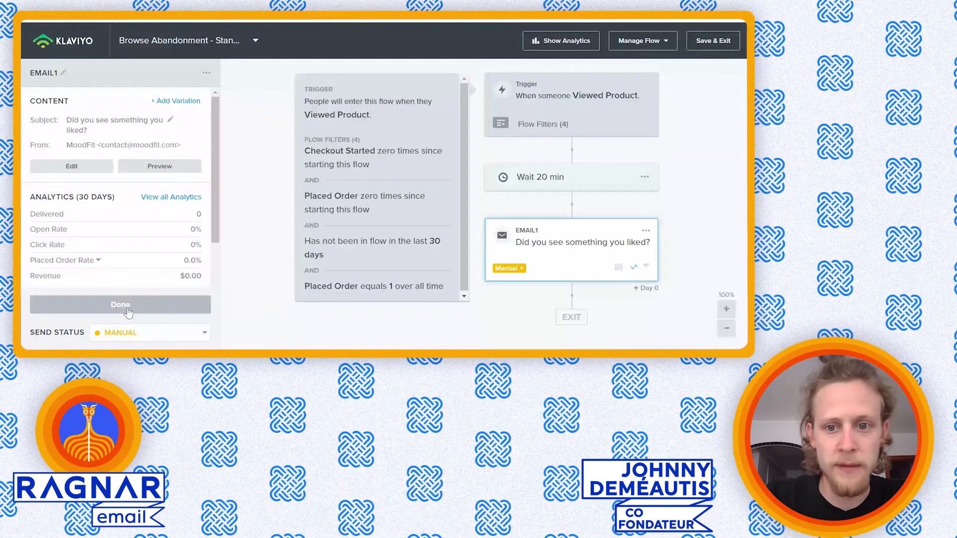
click(127, 308)
Step: Open EMAIL1 for editing and copy the email's subject line from the Séquence Browse Abandonment Google Doc
click(608, 244)
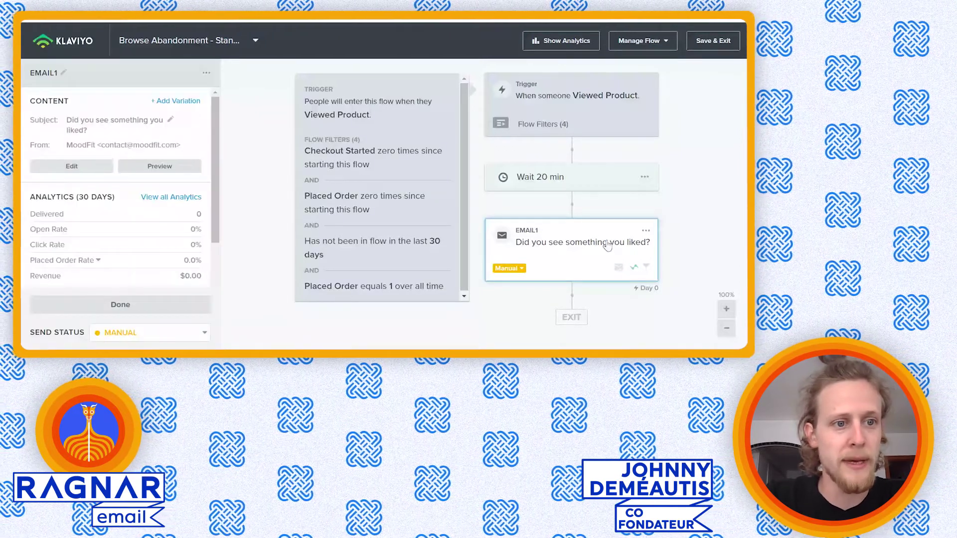
click(71, 167)
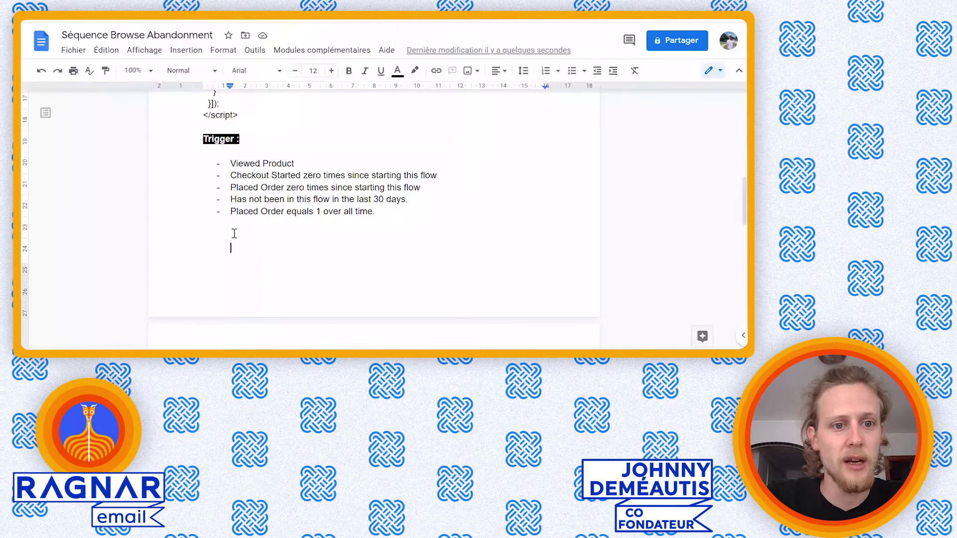
scroll(264, 215, down, 6)
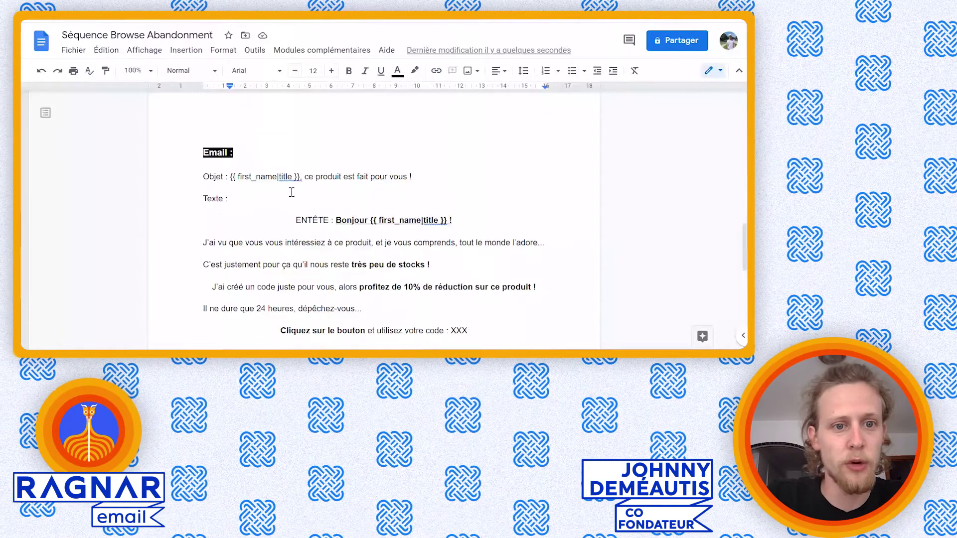
drag(413, 177, 233, 180)
key(ctrl+c)
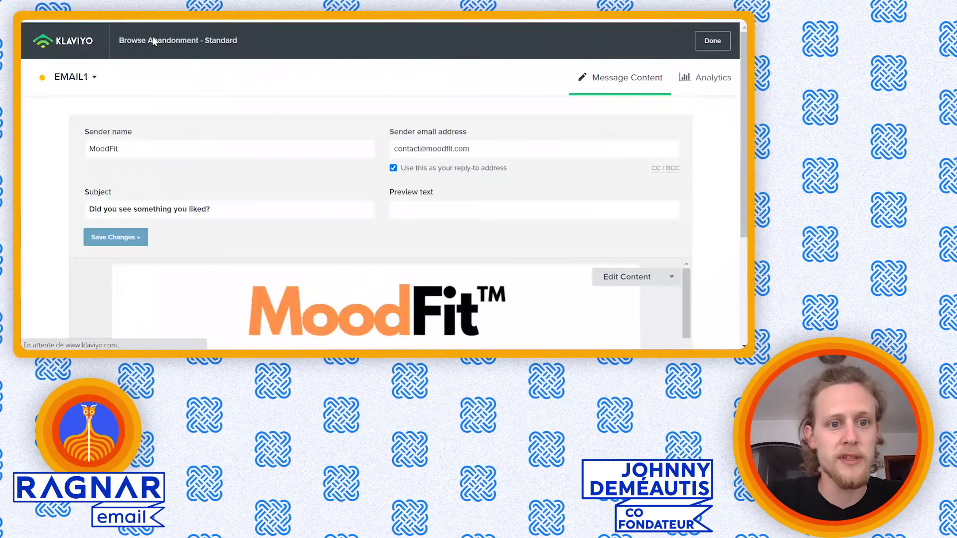
Step: Replace EMAIL1's subject in Klaviyo with "{{ first_name|title }}, ce produit est fait pour vous !" and save the changes
double_click(219, 207)
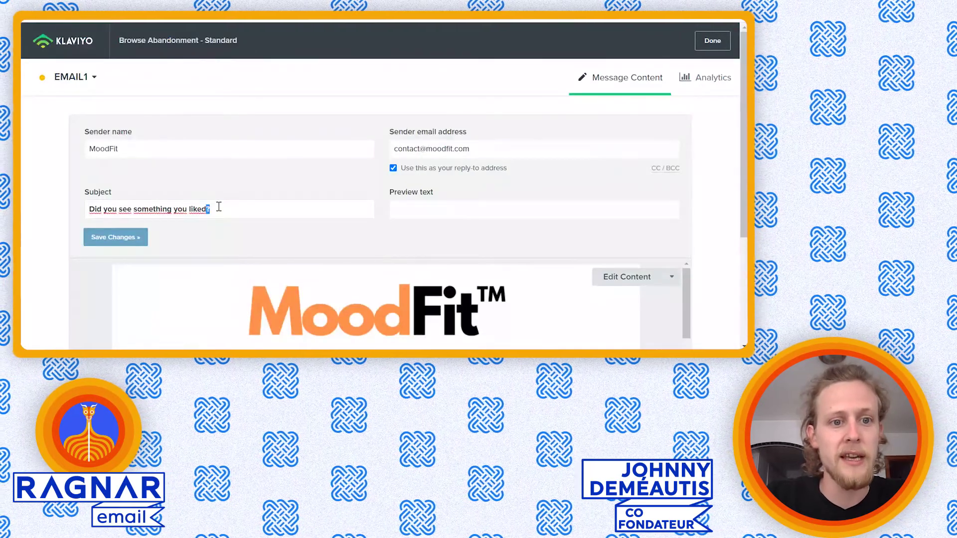
key(ctrl+a)
key(BackSpace)
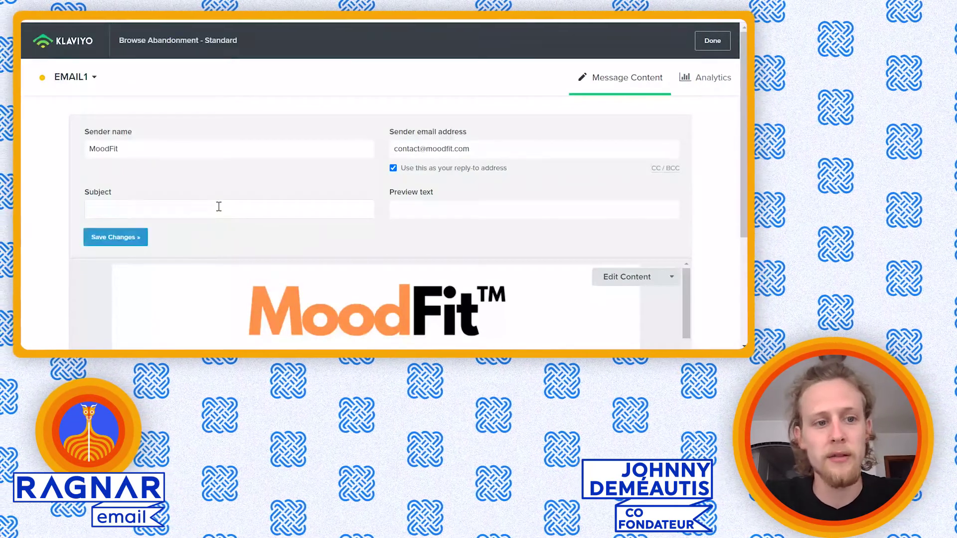
key(ctrl+v)
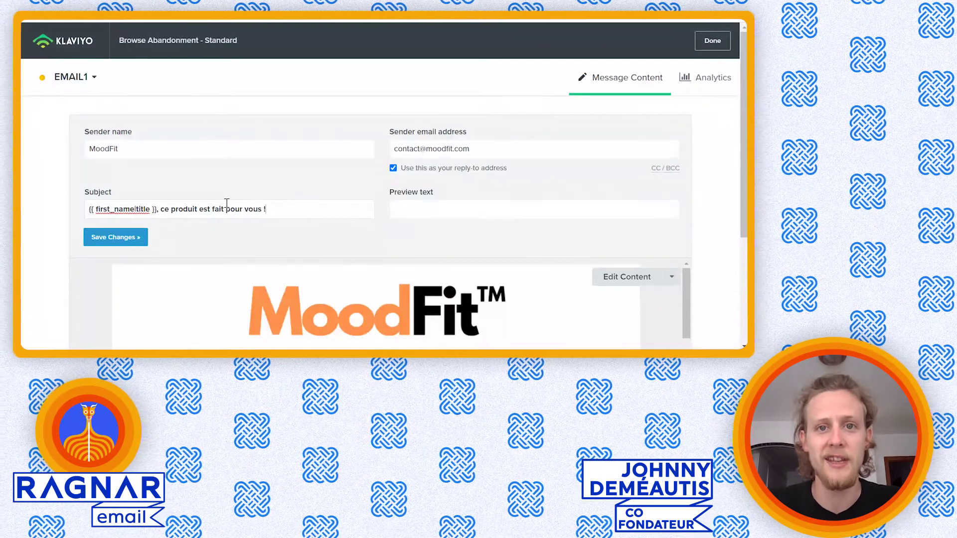
click(133, 238)
Step: Open EMAIL1's content editor and select the MoodFit logo header block
scroll(637, 197, down, 2)
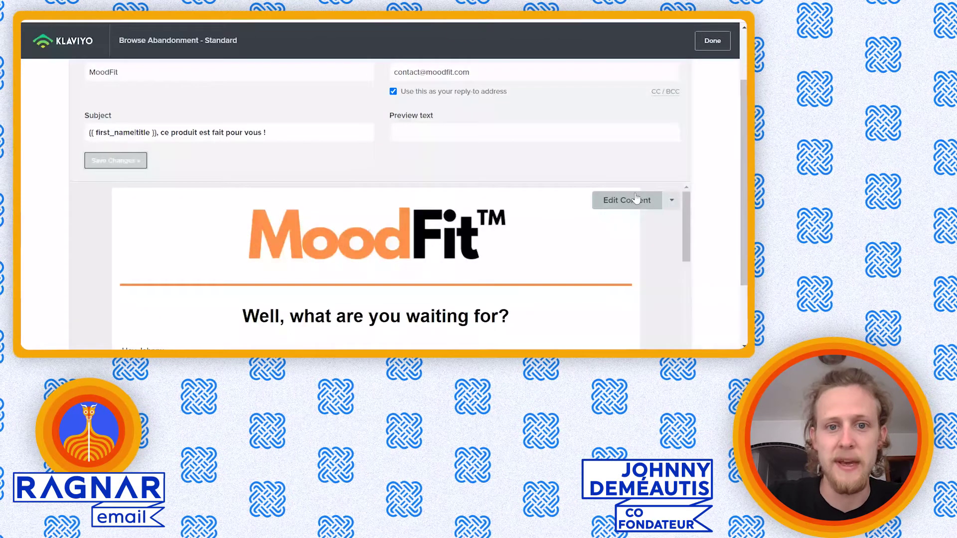
click(637, 199)
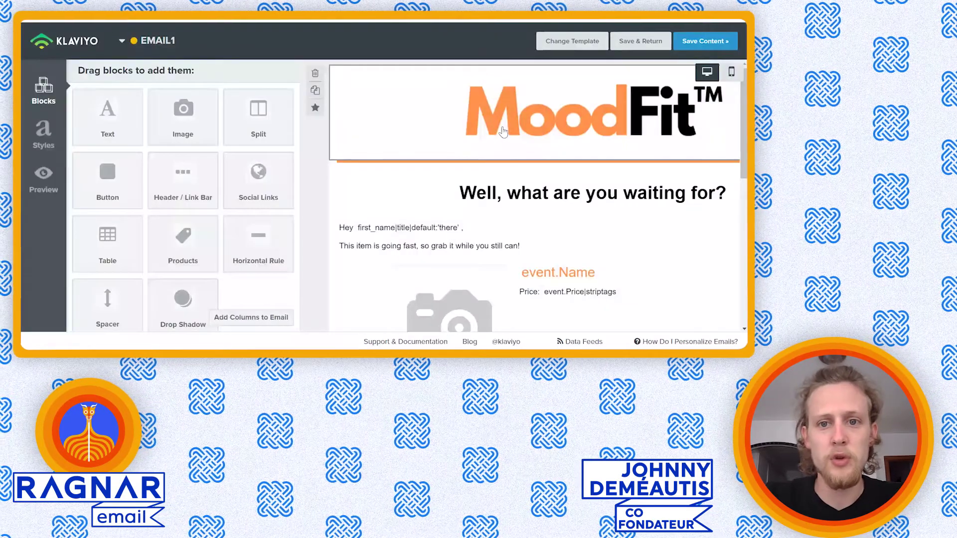
click(352, 85)
click(315, 73)
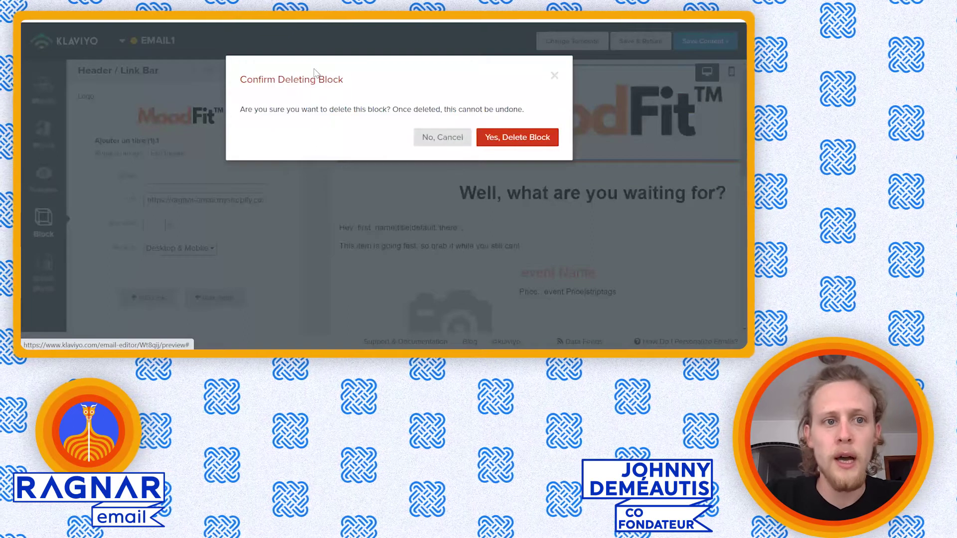
key(Escape)
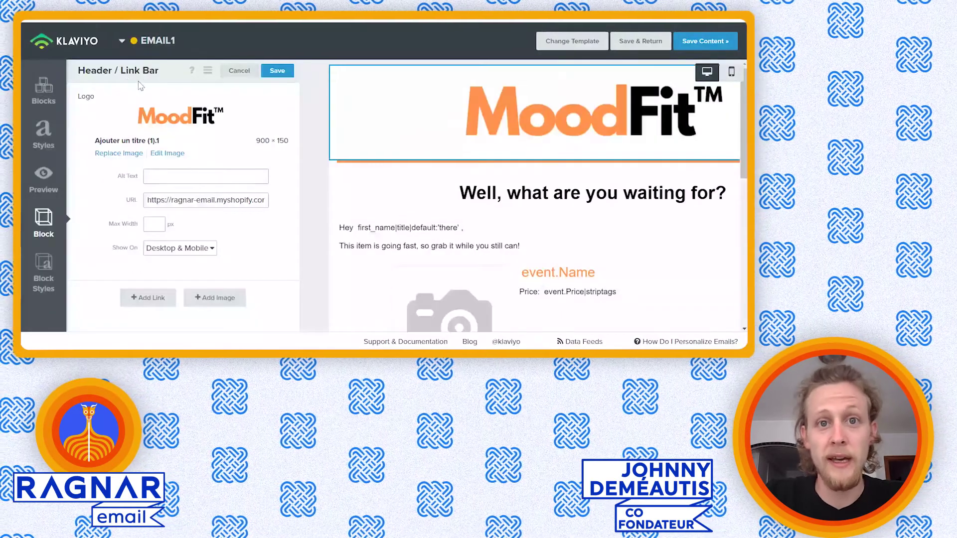
Step: Delete the MoodFit logo header block and add a text block above the "Well, what are you waiting for?" heading
mouse_move(369, 121)
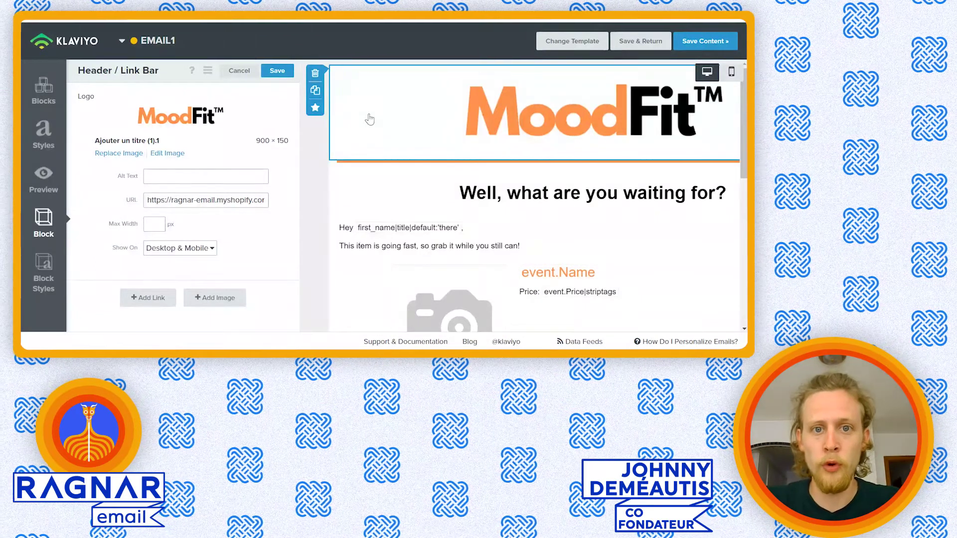
scroll(459, 113, down, 4)
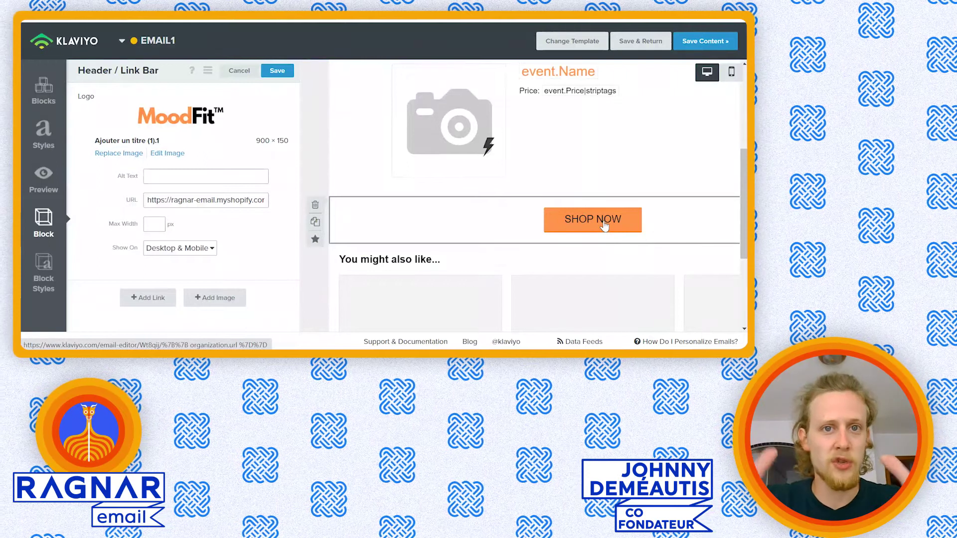
scroll(605, 200, up, 2)
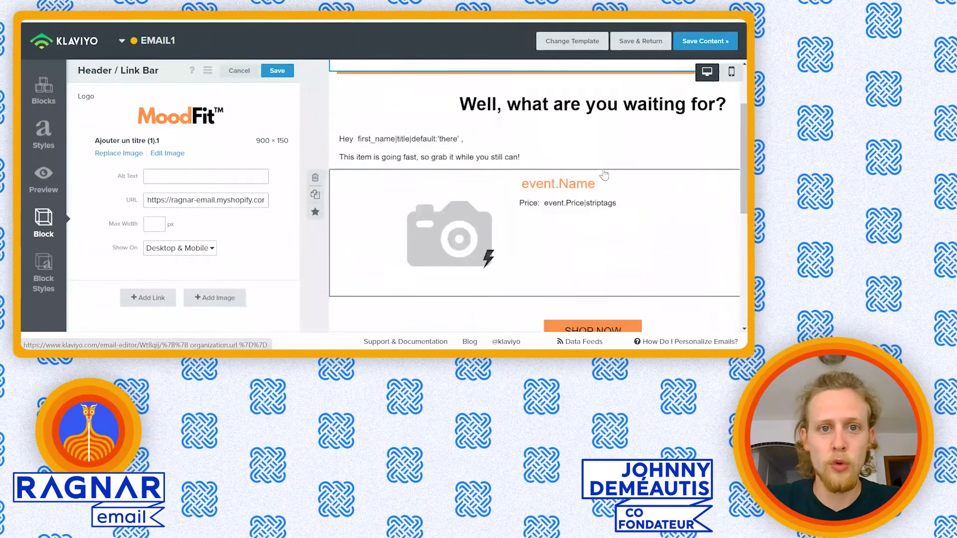
scroll(604, 175, up, 2)
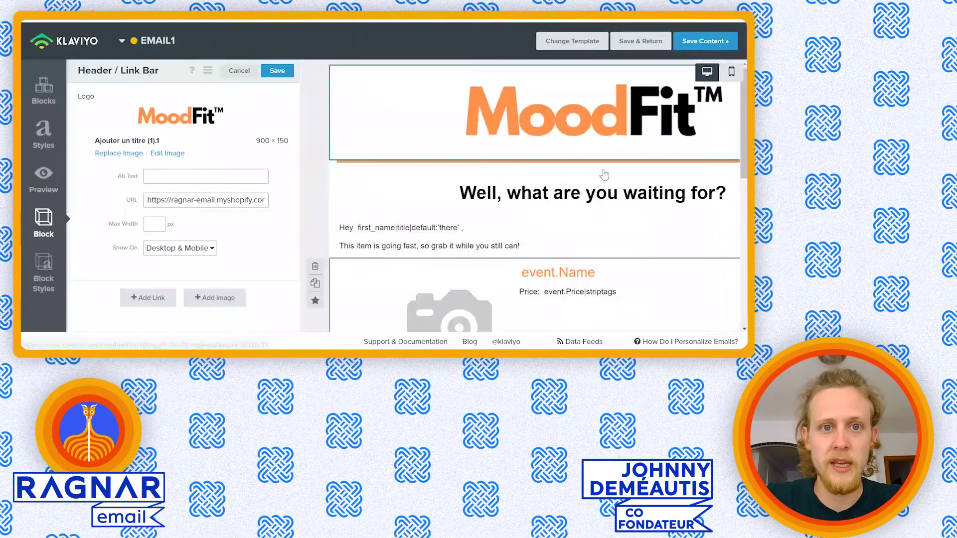
click(315, 267)
click(508, 142)
drag(107, 115, 427, 70)
click(277, 70)
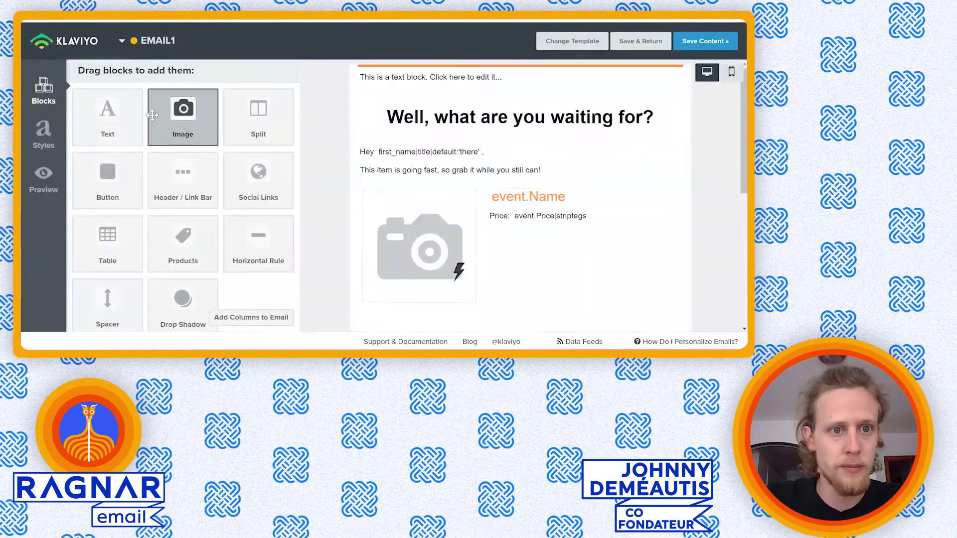
Step: Add an image block with the MoodFit logo at the start of the email, center-align it and save the block
drag(183, 109, 440, 74)
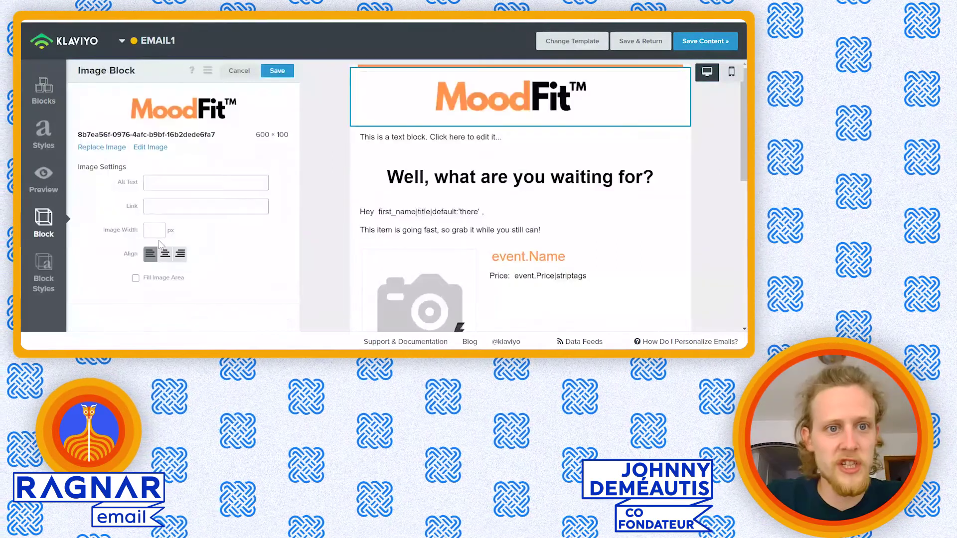
click(165, 254)
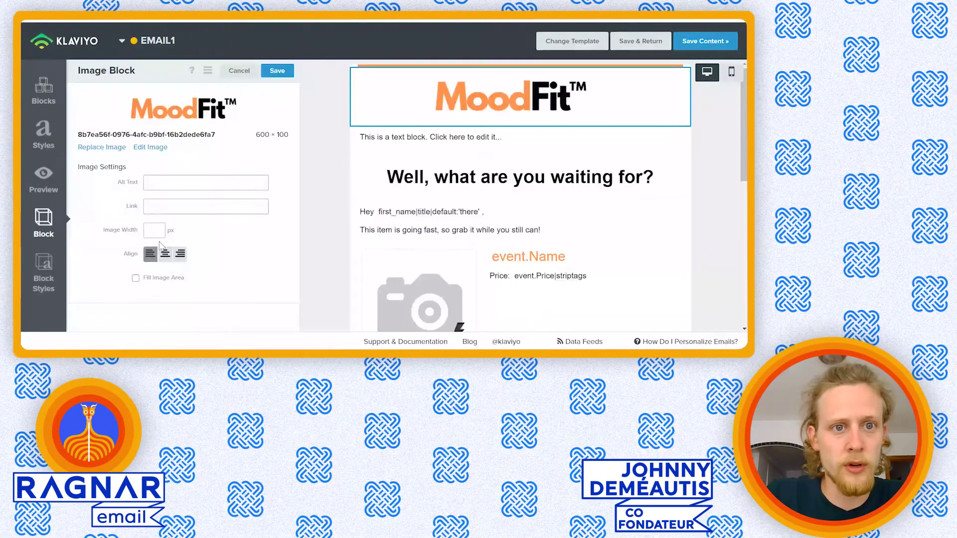
click(285, 73)
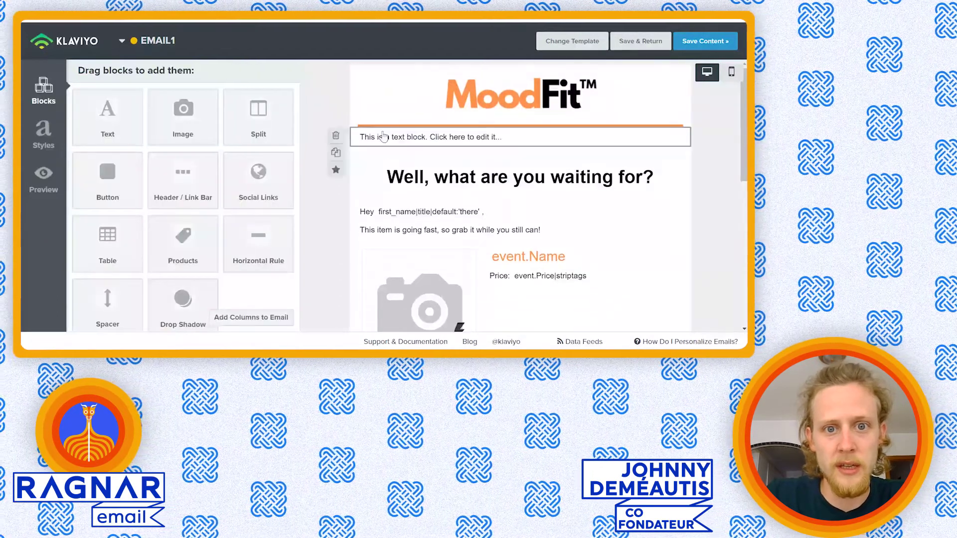
Step: Replace the new text block's placeholder with the greeting "Bonjour {{ first_name|title }} !" from the document and center it
click(372, 144)
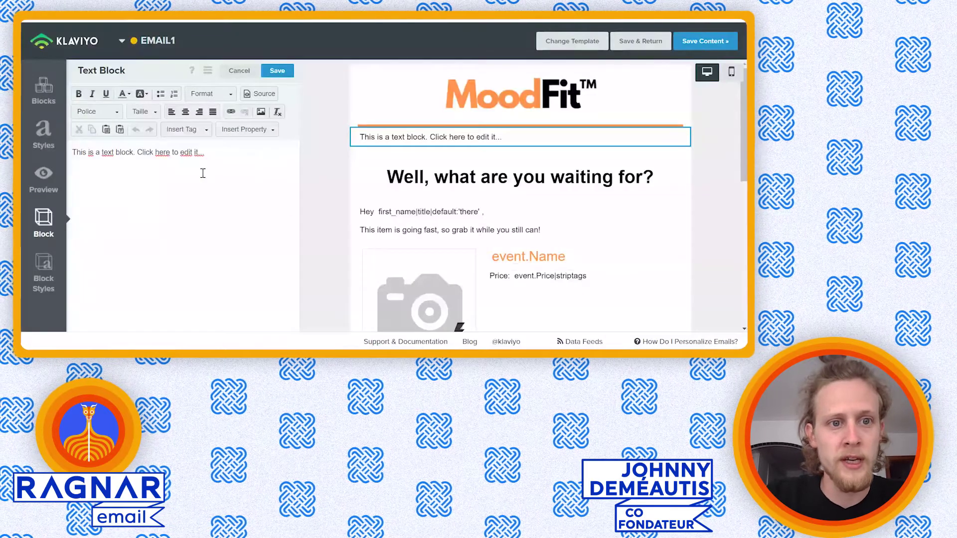
triple_click(194, 168)
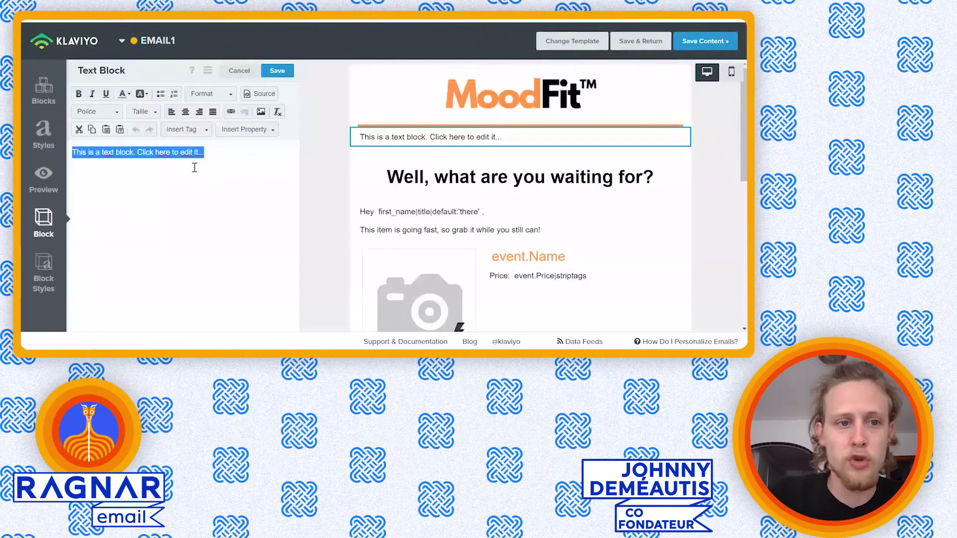
key(BackSpace)
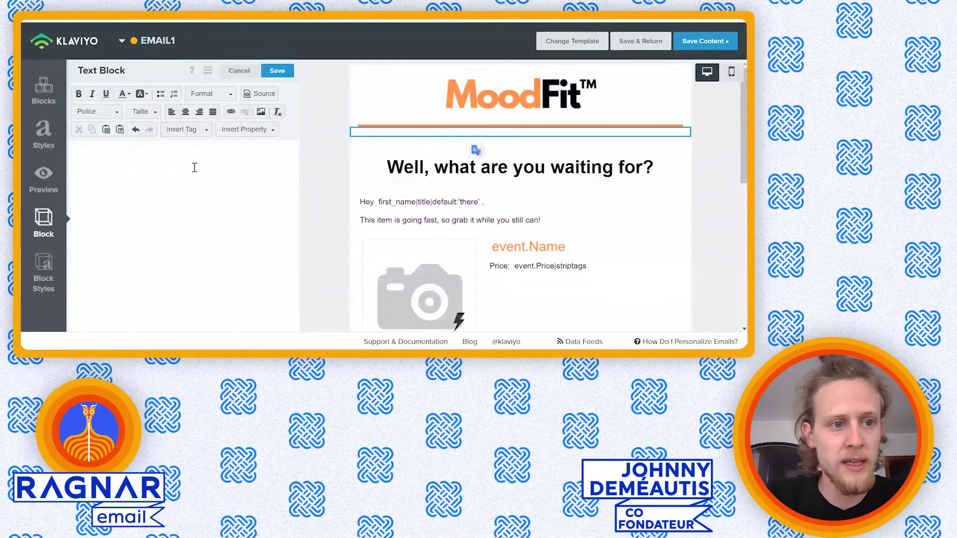
text(Bonjour {{ first_name|title }} !)
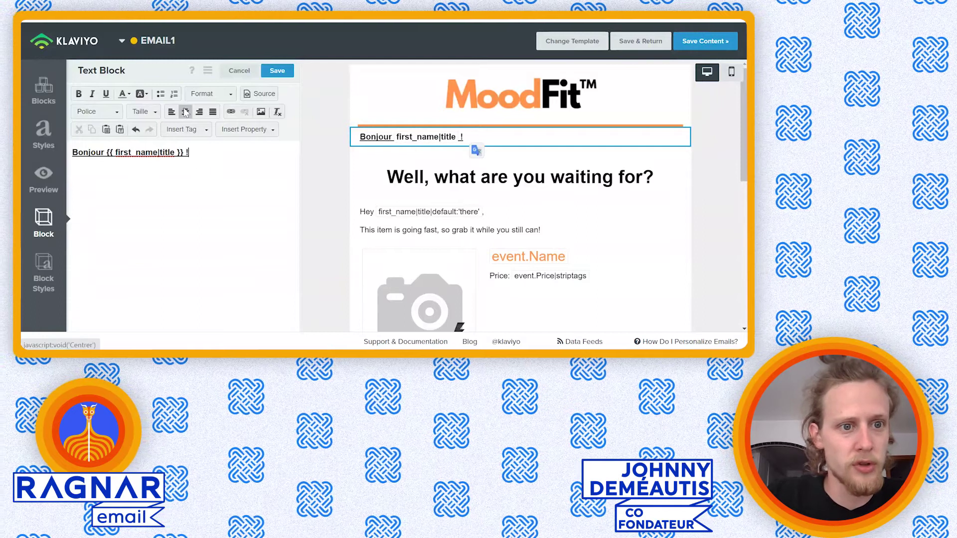
click(185, 113)
Step: Format the whole "Bonjour" greeting at size 22 in black and save it, and add a spacer block between the orange line and the greeting
key(ctrl+a)
click(144, 112)
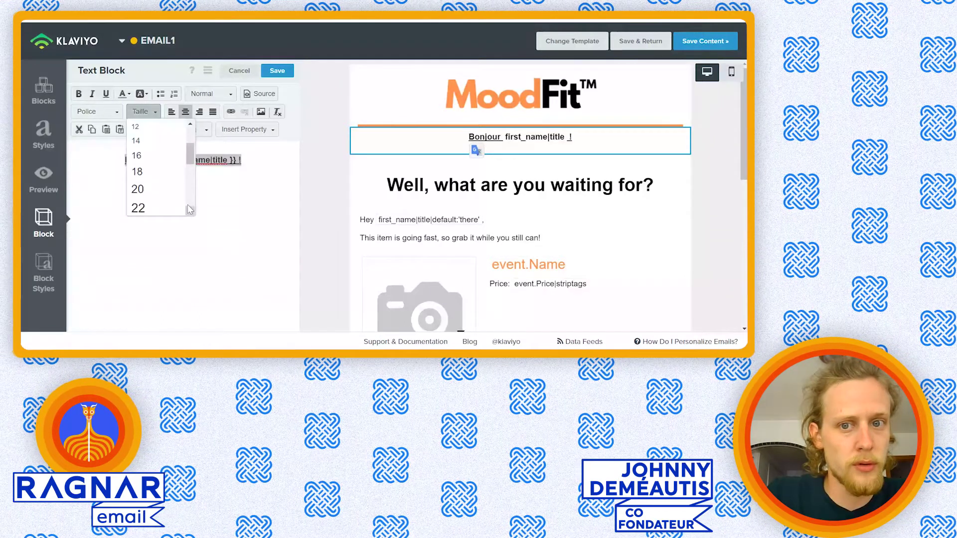
click(187, 208)
click(124, 94)
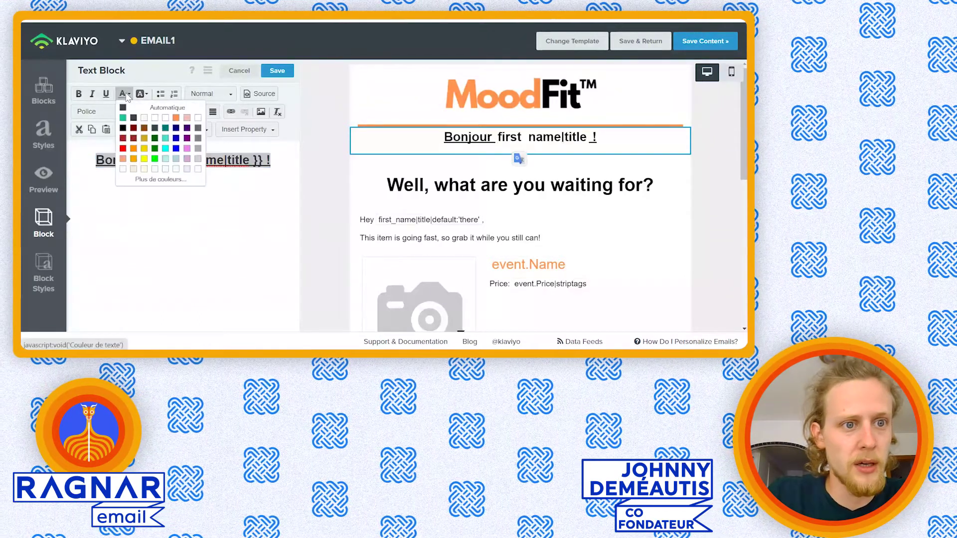
click(127, 128)
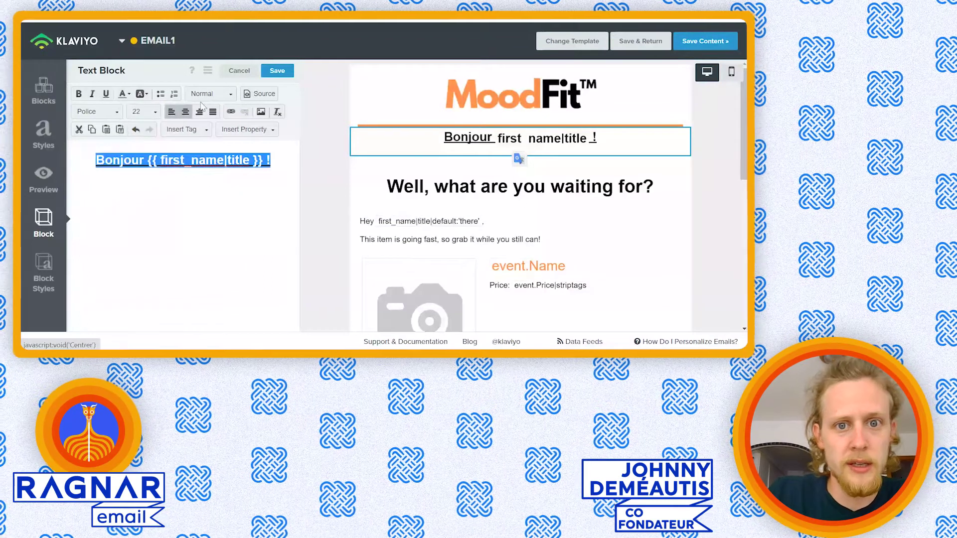
click(272, 72)
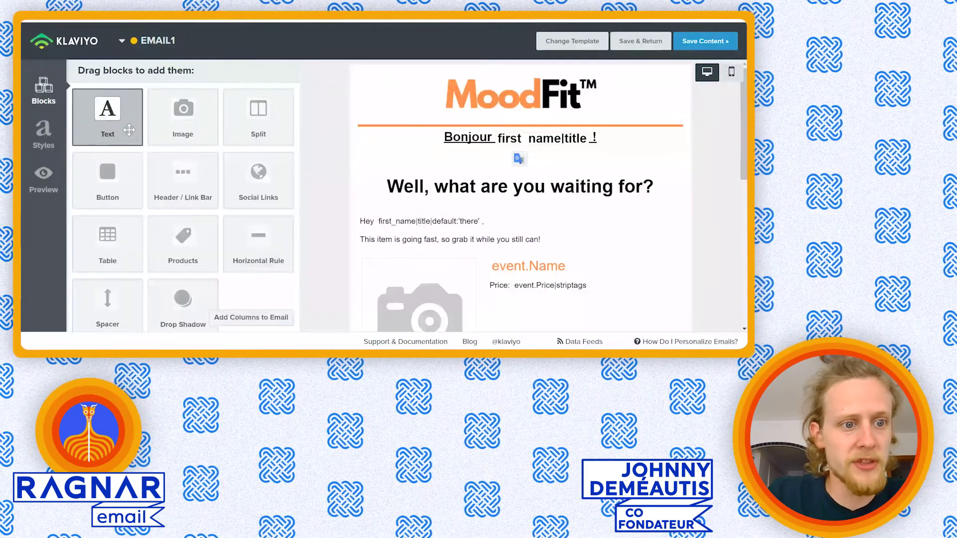
drag(119, 295, 360, 133)
click(277, 71)
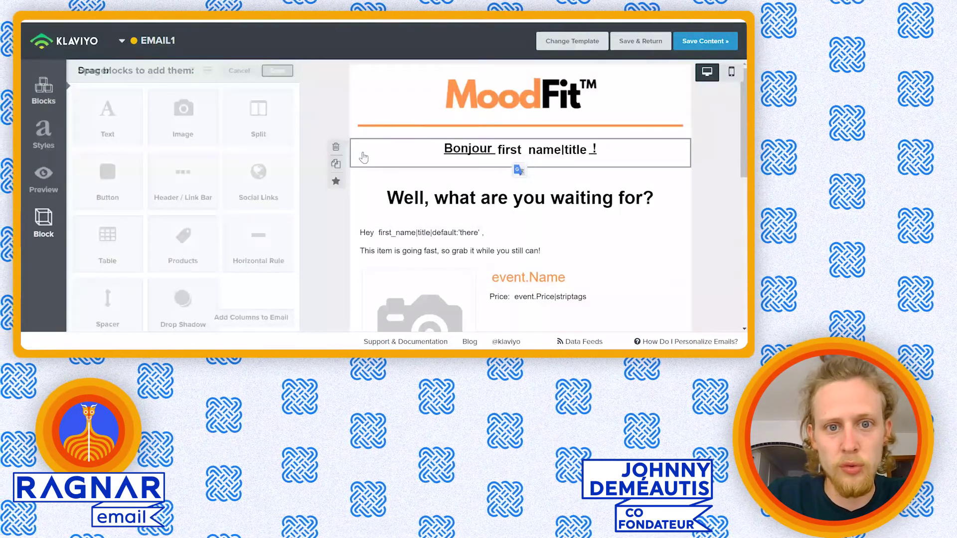
Step: Delete the "Well, what are you waiting for?" heading block and the English "Hey" text block beneath it
click(336, 169)
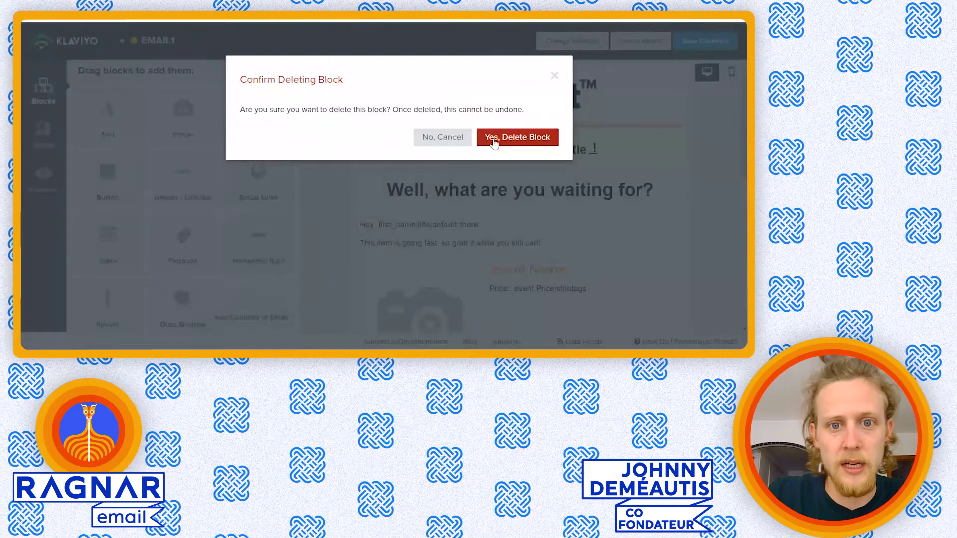
click(495, 141)
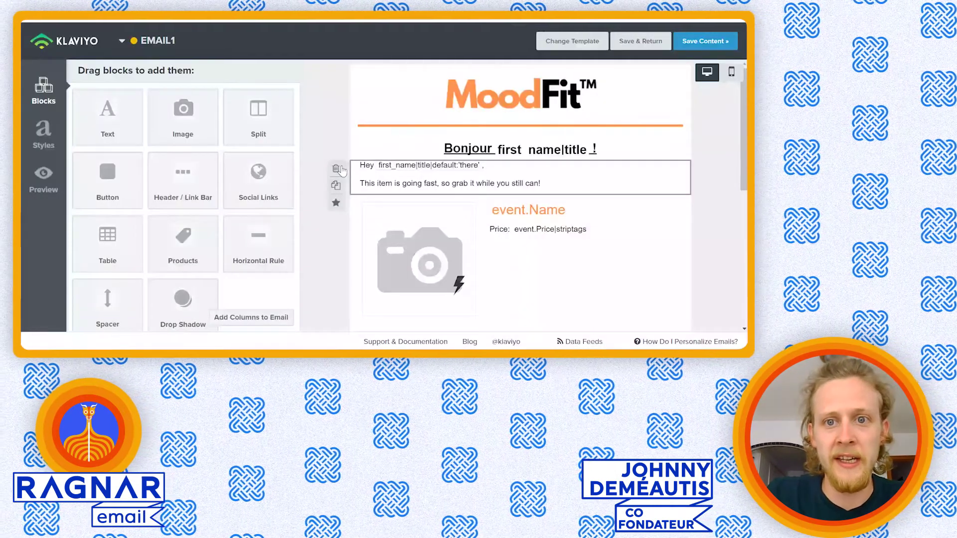
click(341, 171)
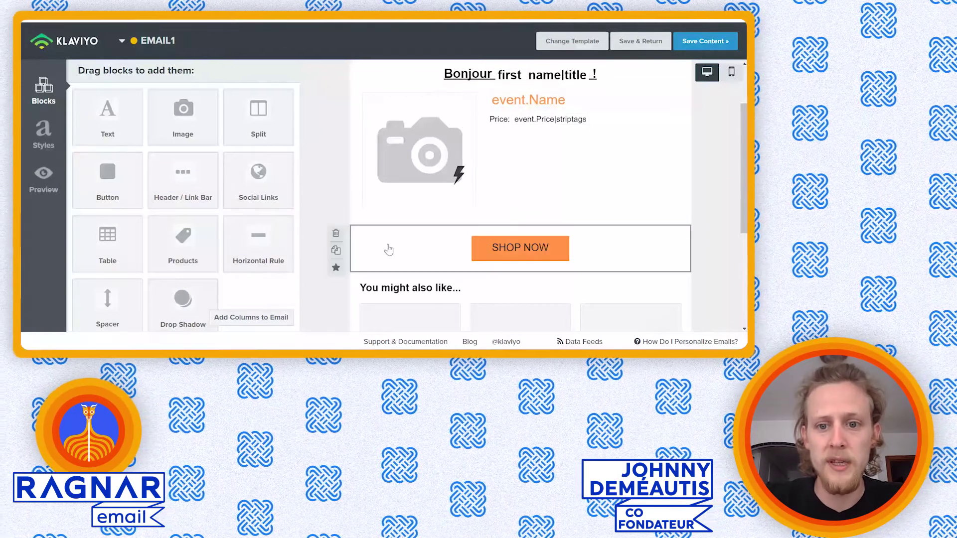
Step: Delete the "You might also like..." heading block and the three-product recommendation block below the SHOP NOW button
scroll(383, 252, down, 1)
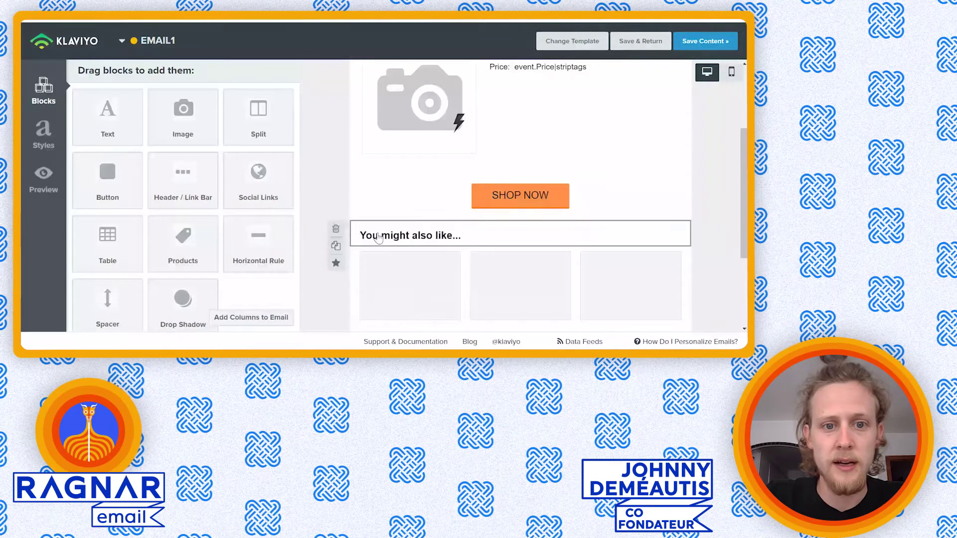
click(335, 228)
click(492, 141)
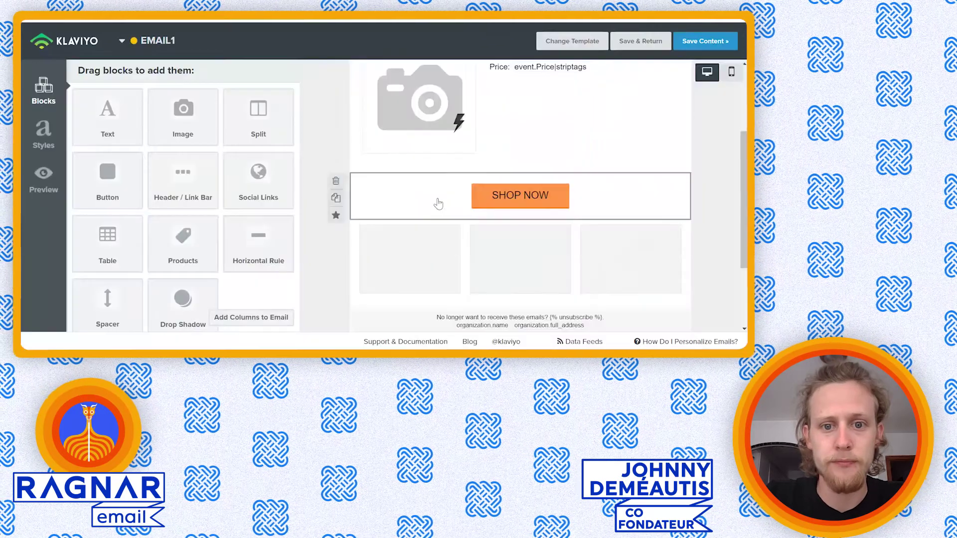
scroll(407, 230, down, 1)
click(335, 152)
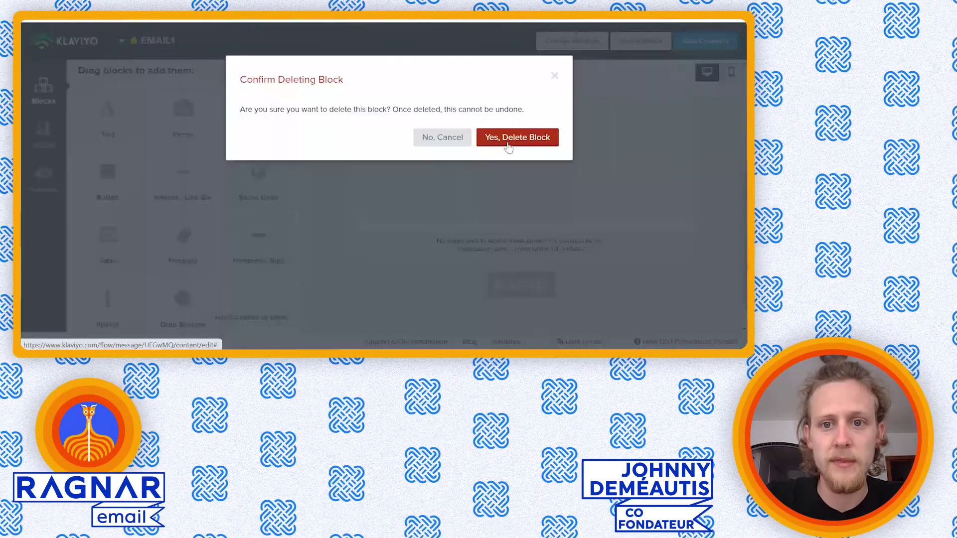
click(507, 144)
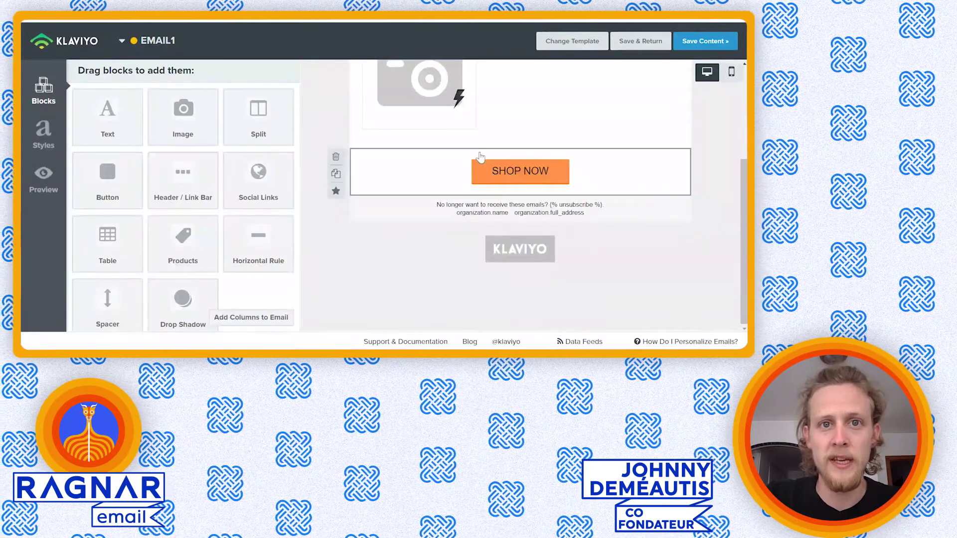
Step: Add a text block under the greeting and replace its placeholder with the document's body copy, from "J’ai vu que vous" to "utilisez votre code :"
scroll(473, 150, up, 3)
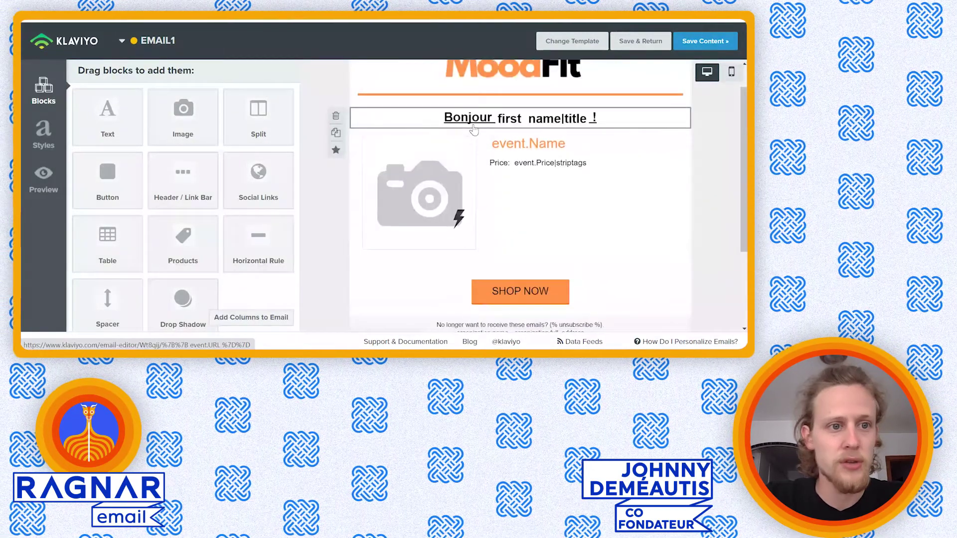
drag(119, 120, 494, 134)
click(493, 133)
double_click(163, 152)
key(ctrl+a)
key(BackSpace)
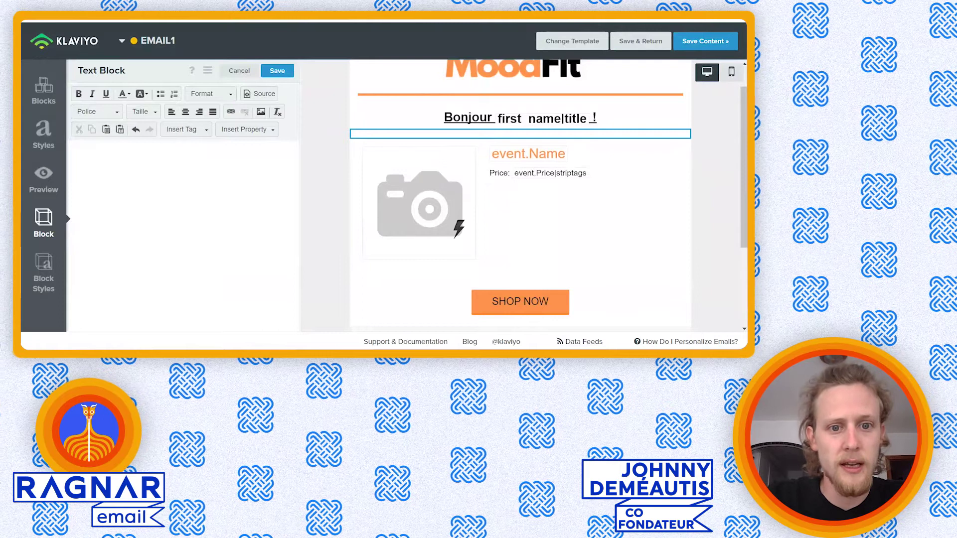
text(J’ai vu que vous vous intéressiez à ce produit, et je vous comprends, tout le monde l’adore...  C’est justement pour ça qu’il nous reste très peu de stocks !  J’ai créé un code juste pour vous, alors profitez de 10% de réduction sur ce produit !  Il ne dure que 24 heures, dépêchez-vous...  Cliquez sur le bouton et utilisez votre code :)
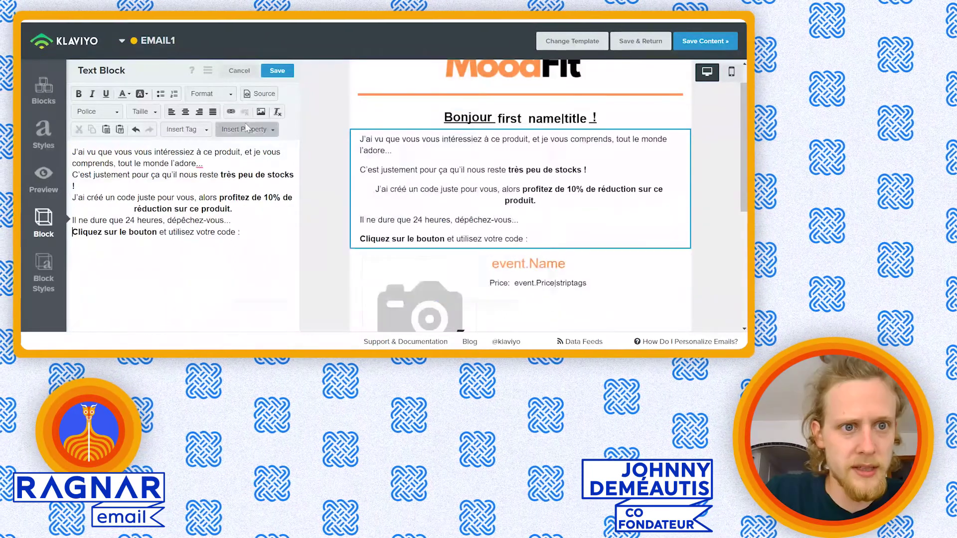
Step: Center the "Cliquez sur le bouton" line, set all of the body text to size 16 and save the block
click(186, 117)
key(ctrl+a)
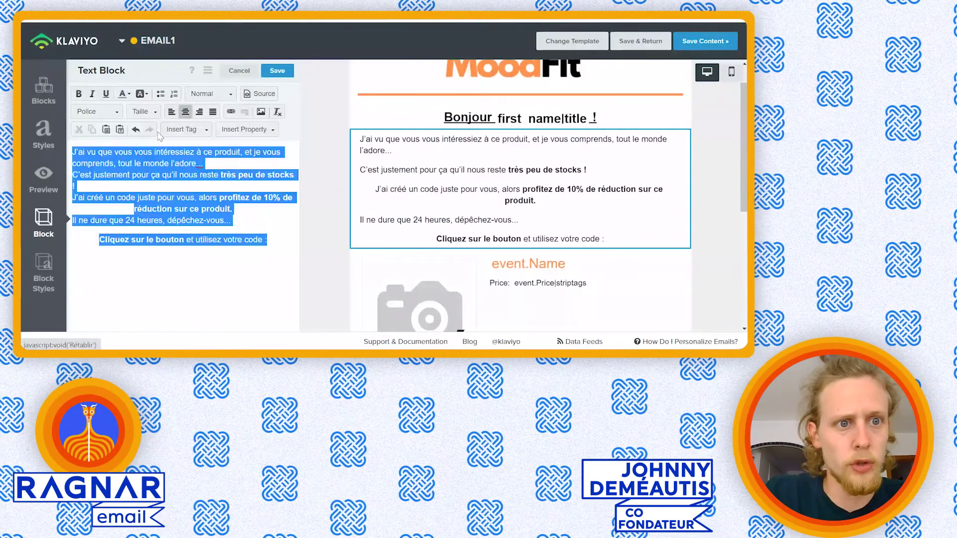
click(142, 112)
scroll(149, 160, down, 2)
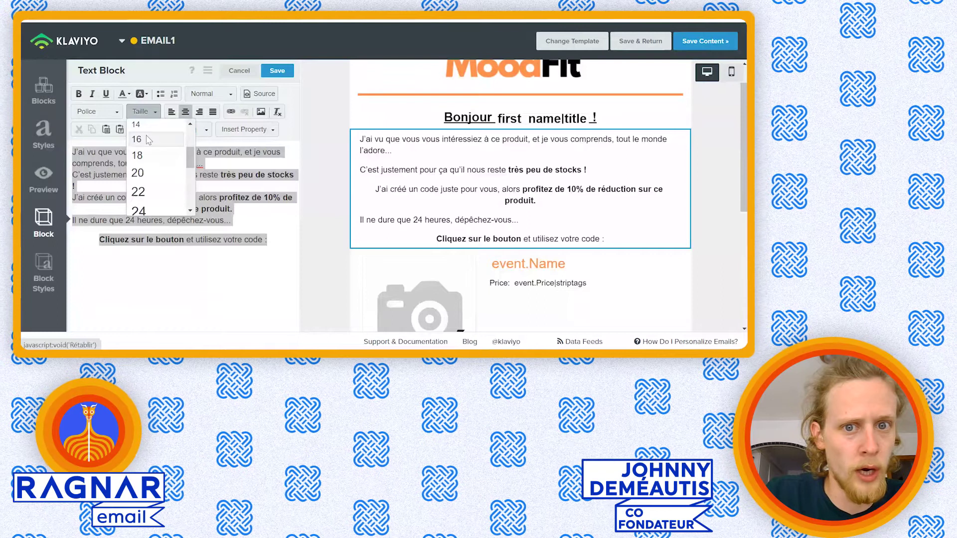
click(148, 141)
click(277, 71)
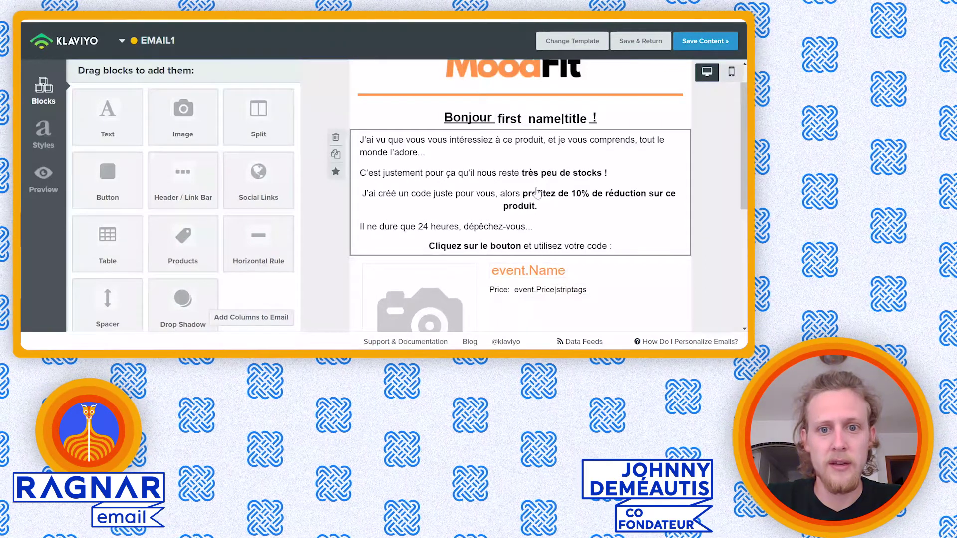
Step: Change the "Price" label to "Prix" in the second column of the product table block
scroll(537, 192, down, 3)
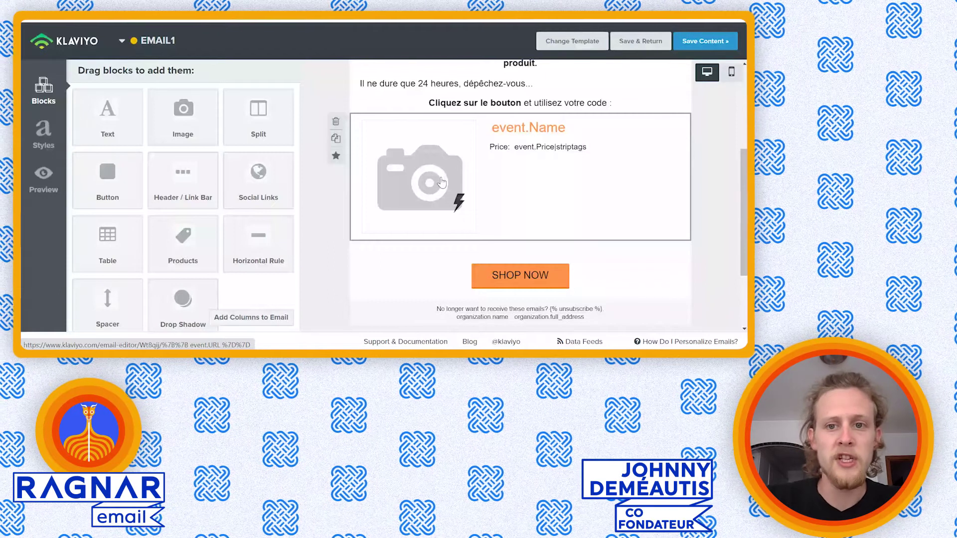
click(441, 182)
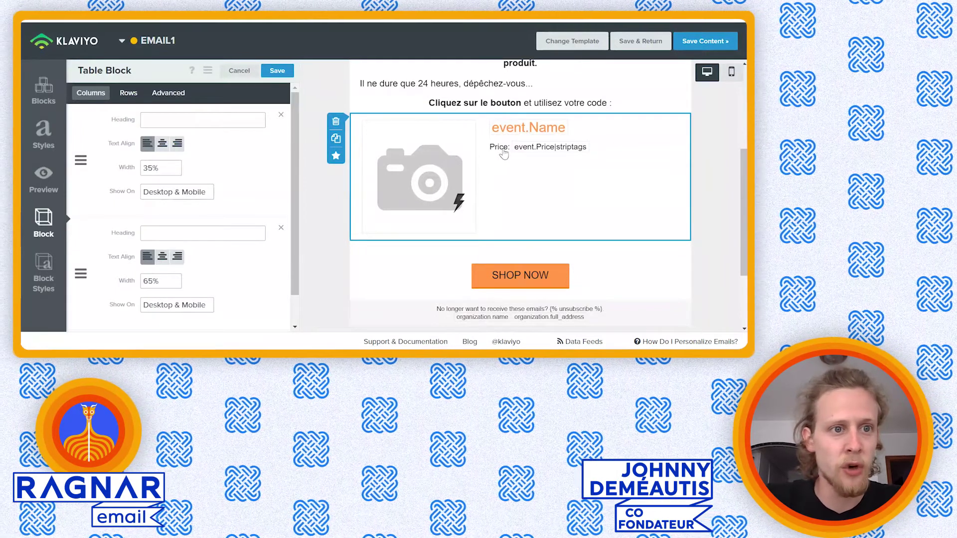
click(129, 92)
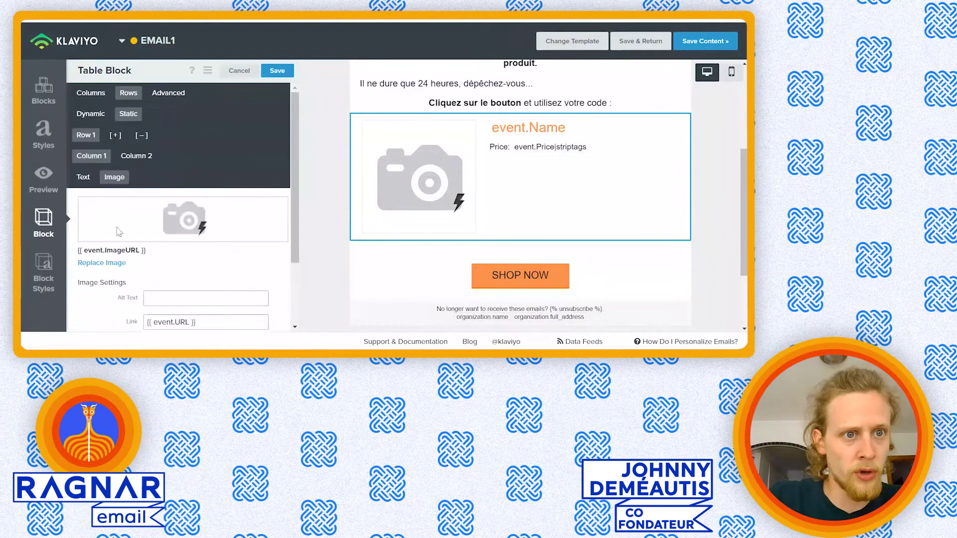
click(140, 158)
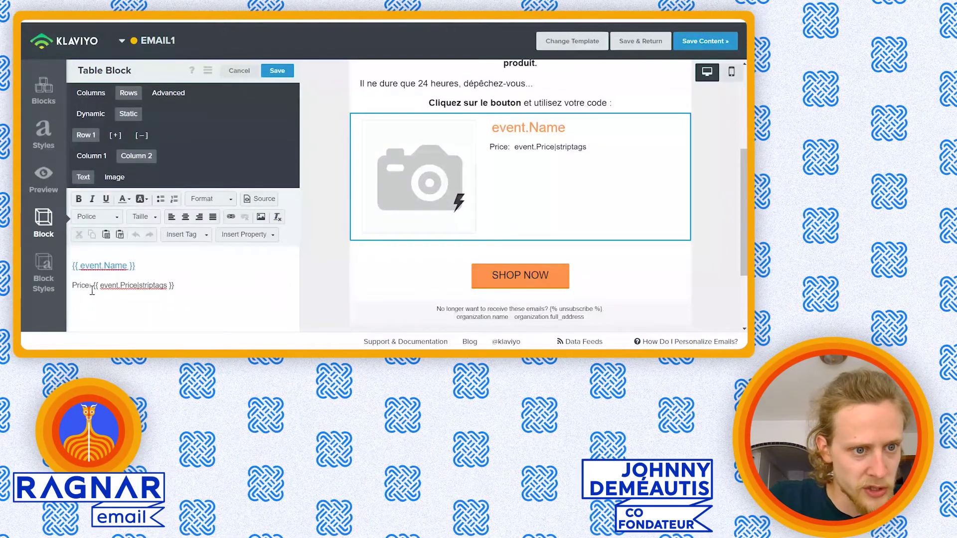
click(237, 304)
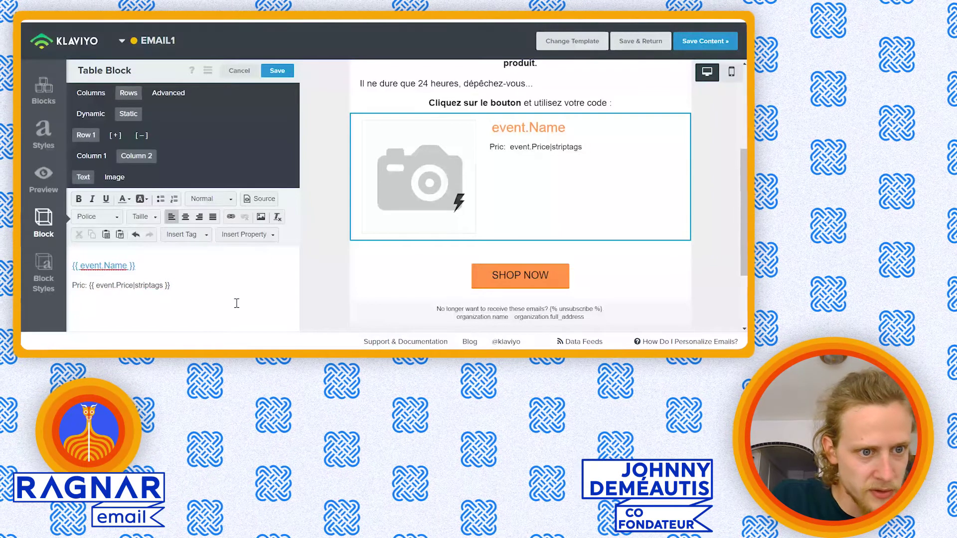
key(BackSpace)
key(BackSpace)
key(BackSpace)
text(ix)
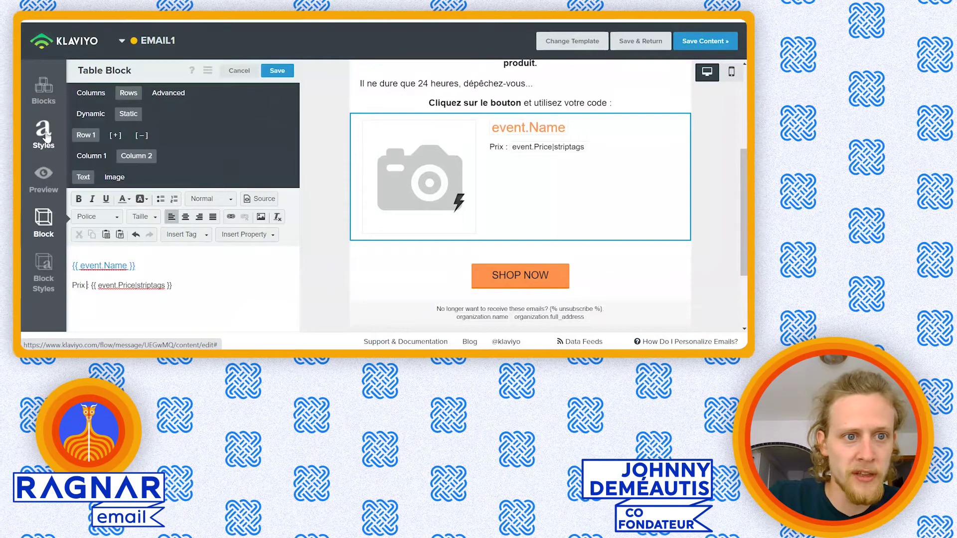
Step: Set the currency data format in the email's styles to (€) France and save
click(43, 132)
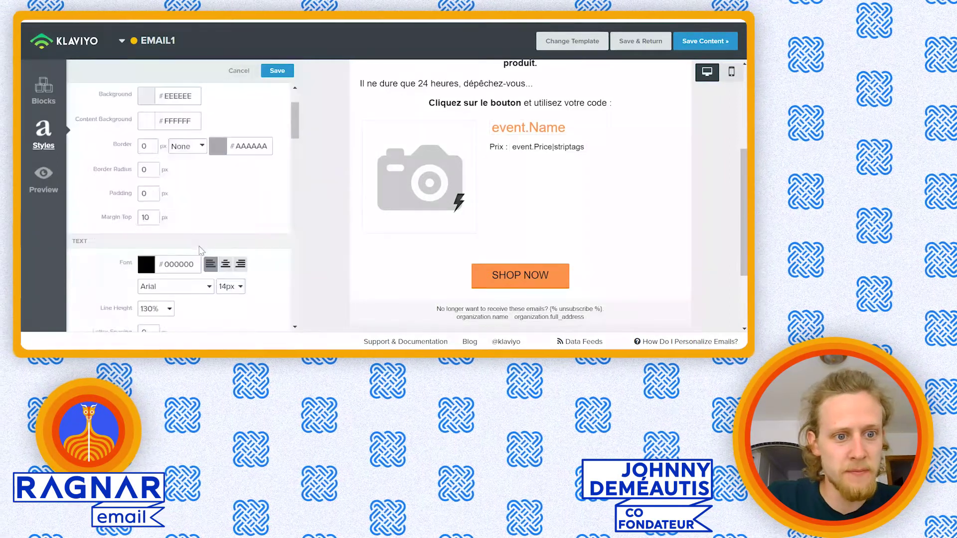
scroll(202, 251, down, 10)
scroll(202, 251, down, 10)
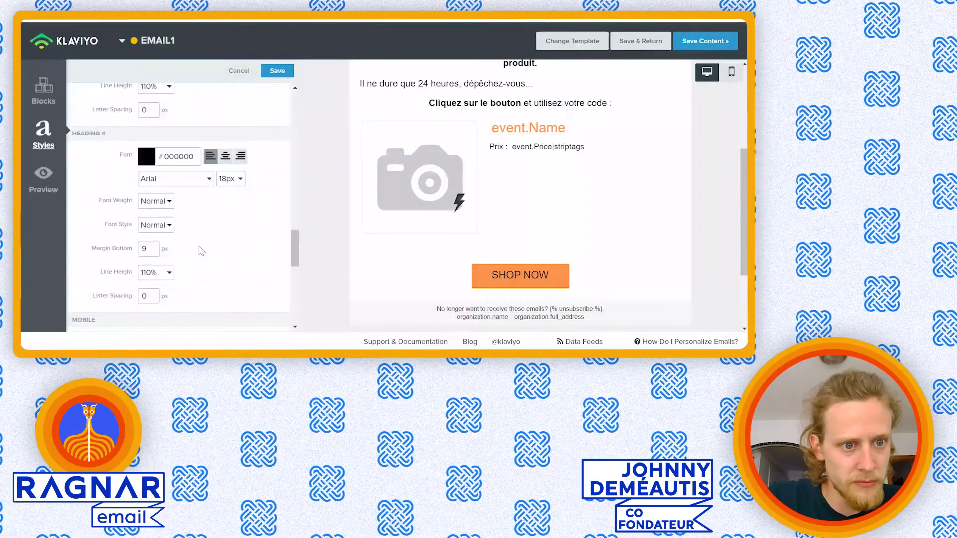
scroll(149, 235, down, 5)
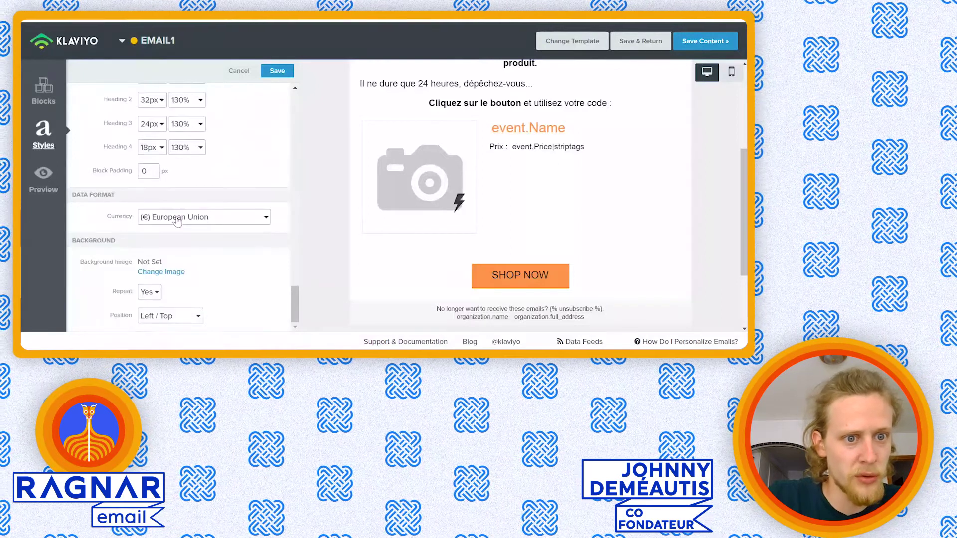
click(177, 220)
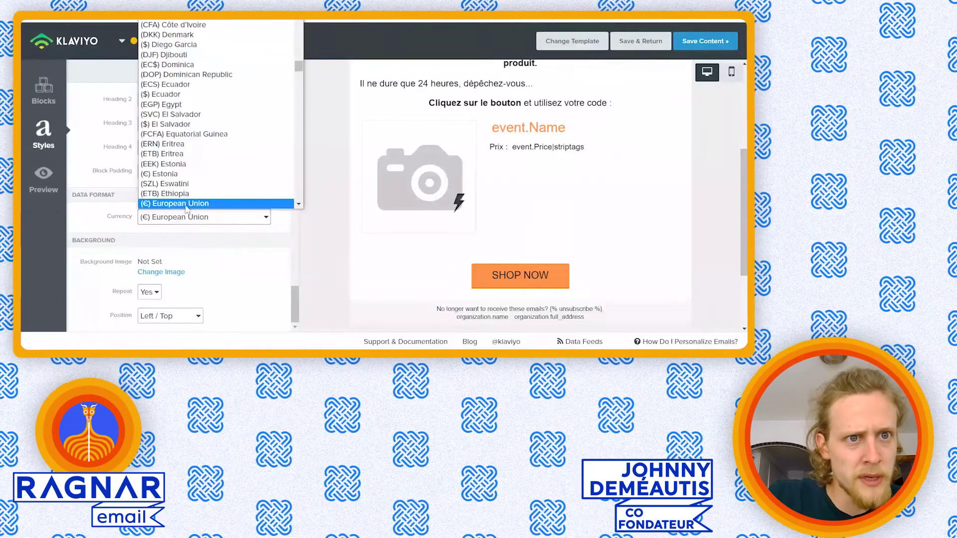
scroll(194, 139, down, 2)
scroll(195, 144, down, 2)
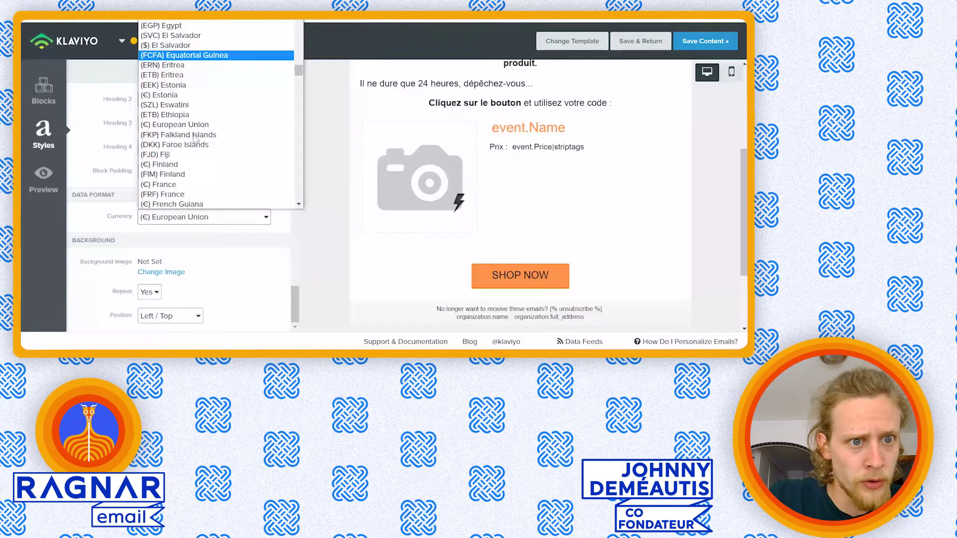
click(163, 182)
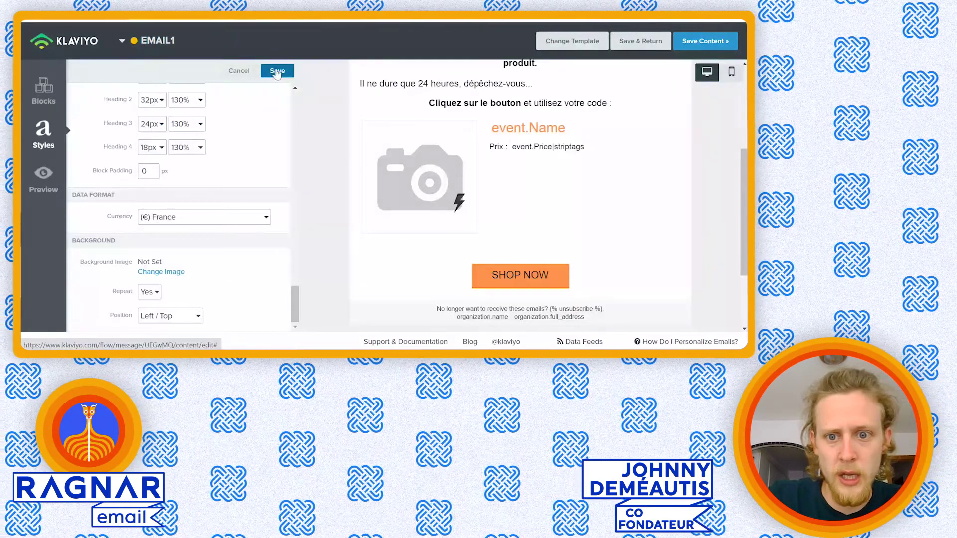
click(277, 71)
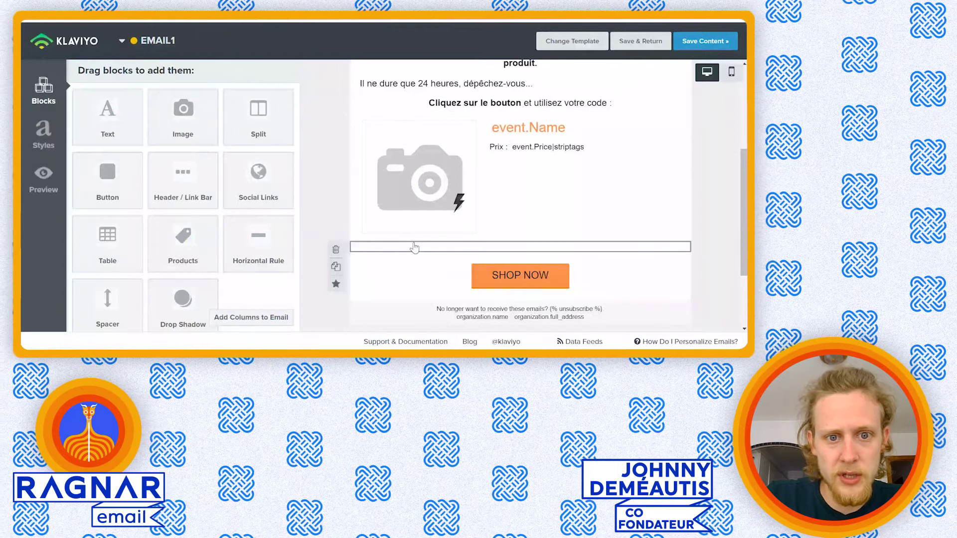
Step: Delete the empty block below the product table and the SHOP NOW button block
click(336, 250)
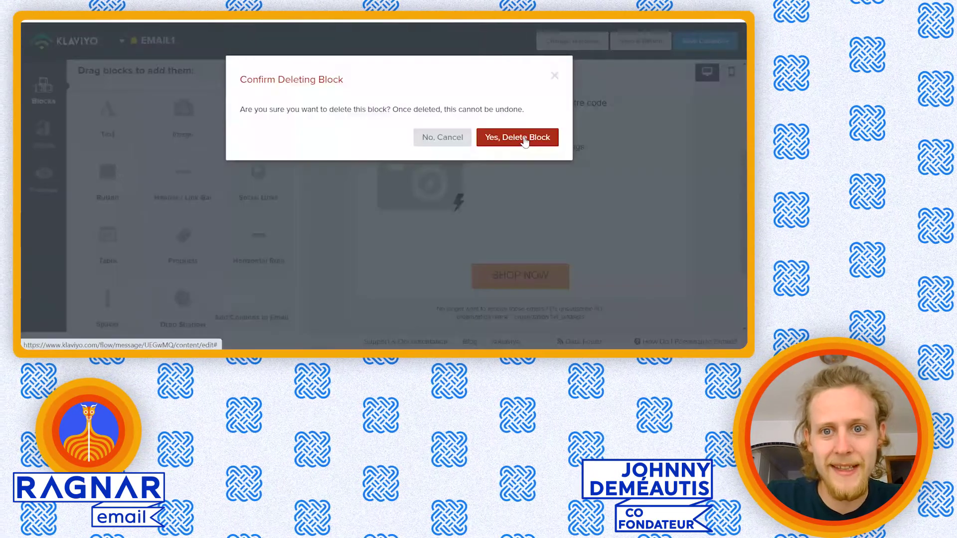
click(525, 142)
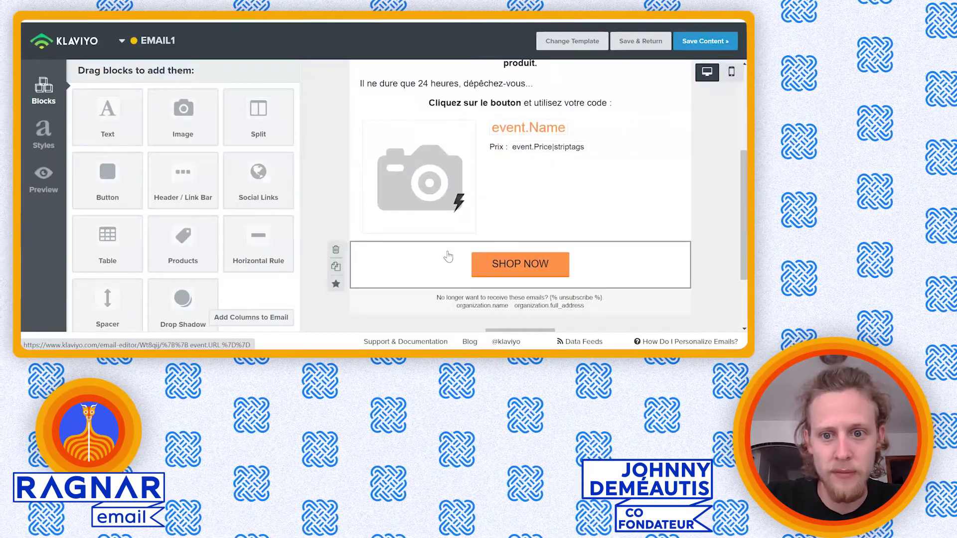
click(497, 257)
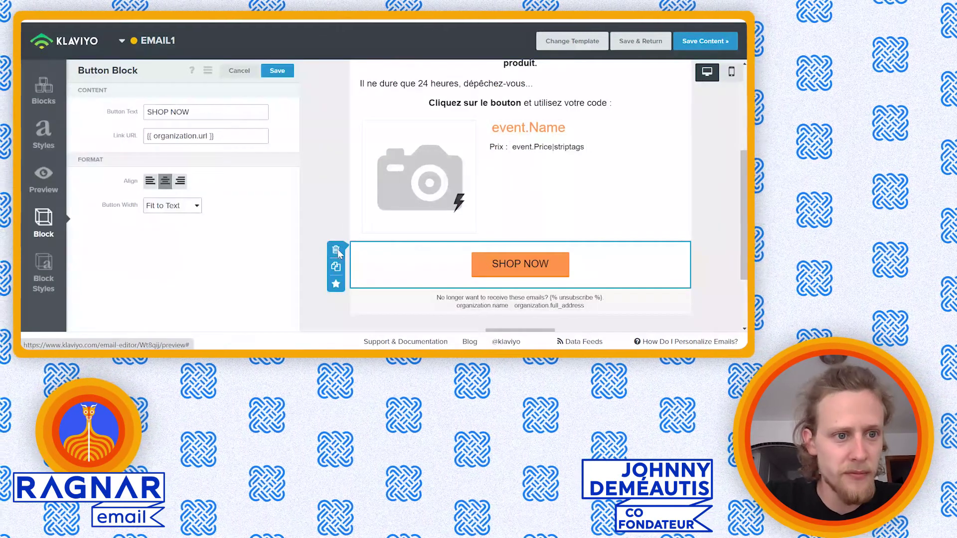
click(337, 250)
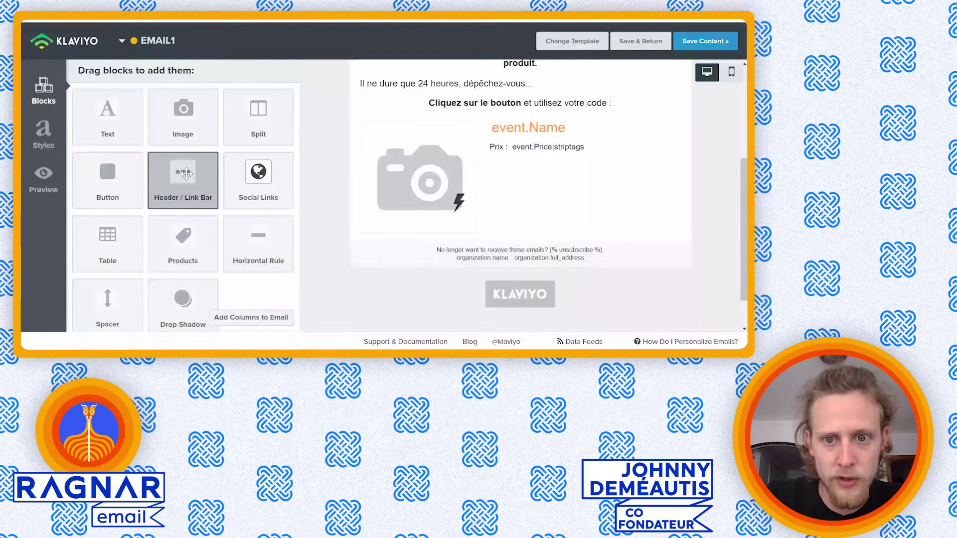
Step: Add a button block below the product table with the text "JE LE VEUX MAINTENANT !" and save it
drag(185, 174, 503, 274)
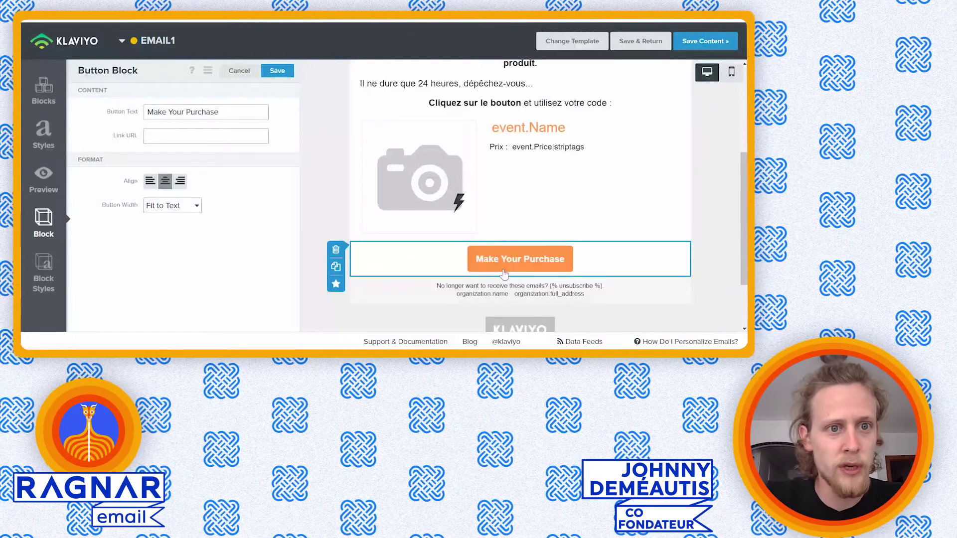
drag(225, 113, 131, 108)
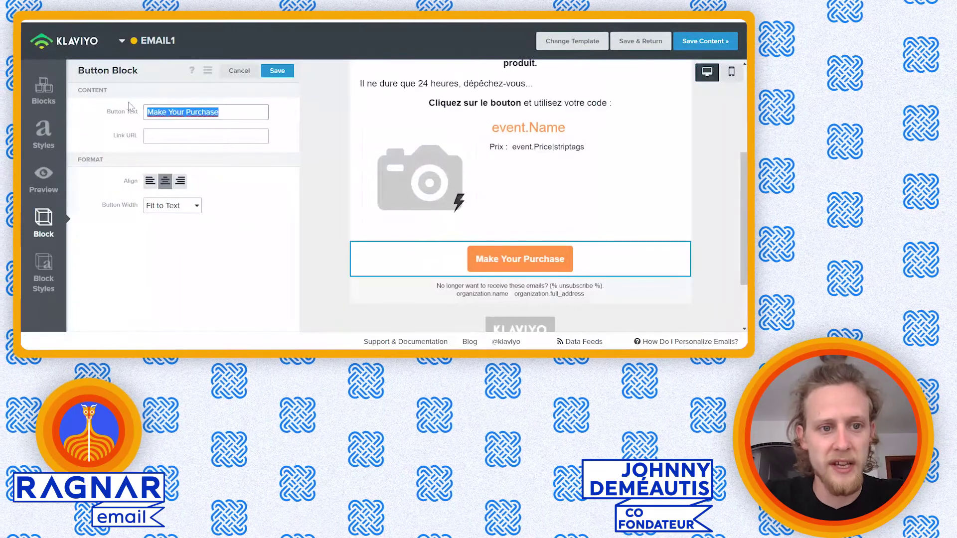
text(JE LE VEUX MAINTENANT)
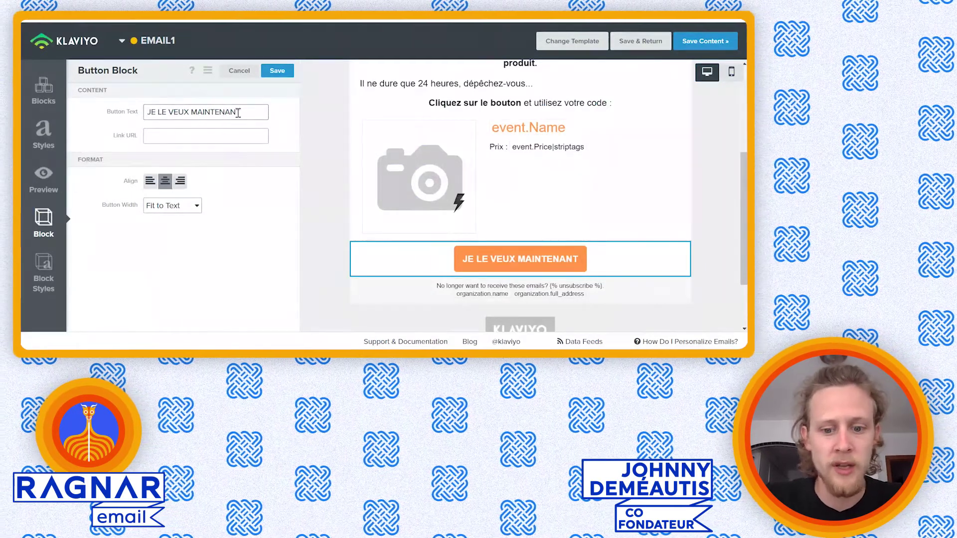
text(!)
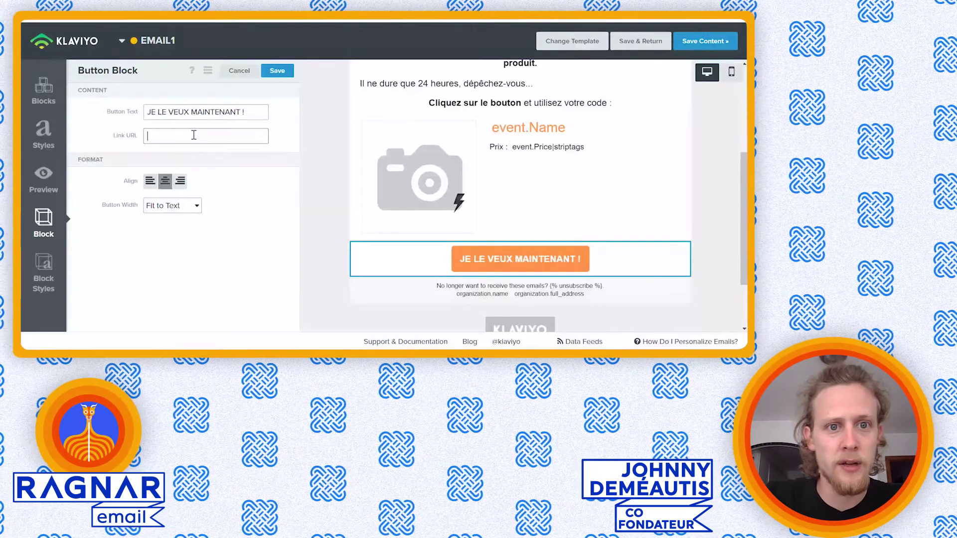
click(274, 71)
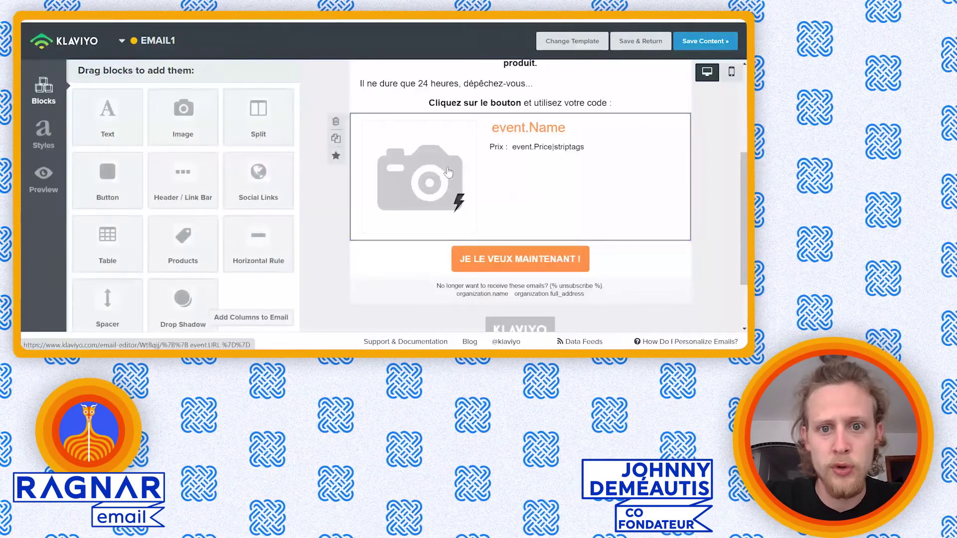
Step: Copy the {{ event.URL }} link from the product table's image, set it as the button's link URL and save
click(478, 183)
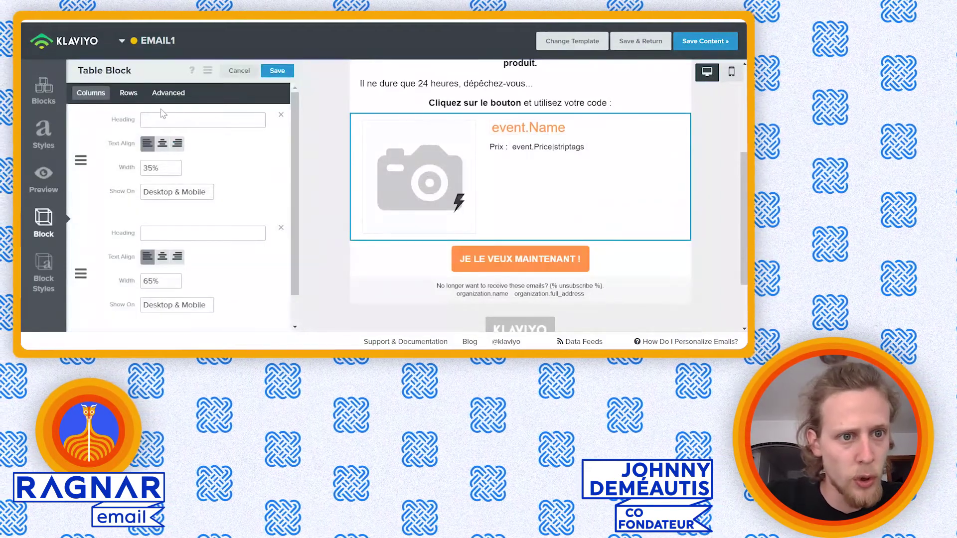
click(128, 94)
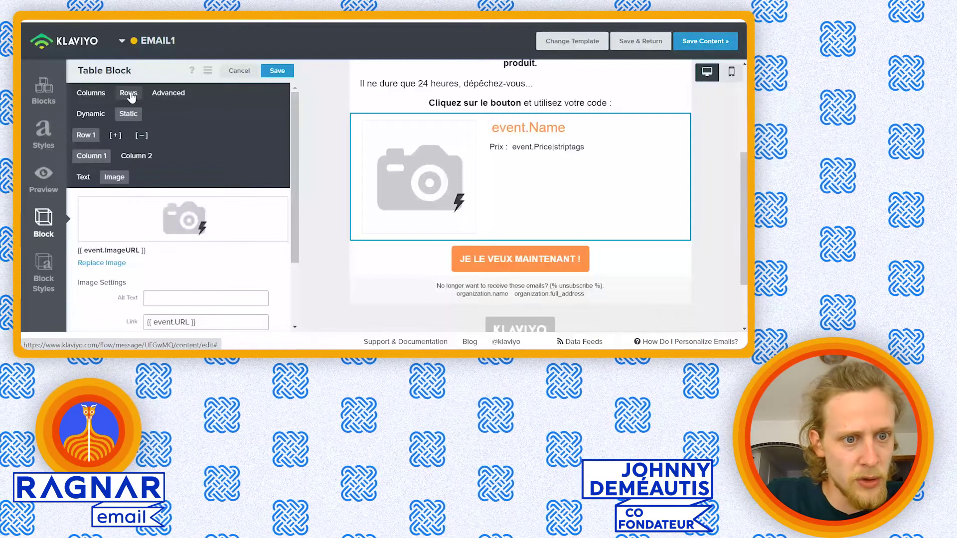
scroll(142, 236, down, 1)
scroll(205, 267, down, 1)
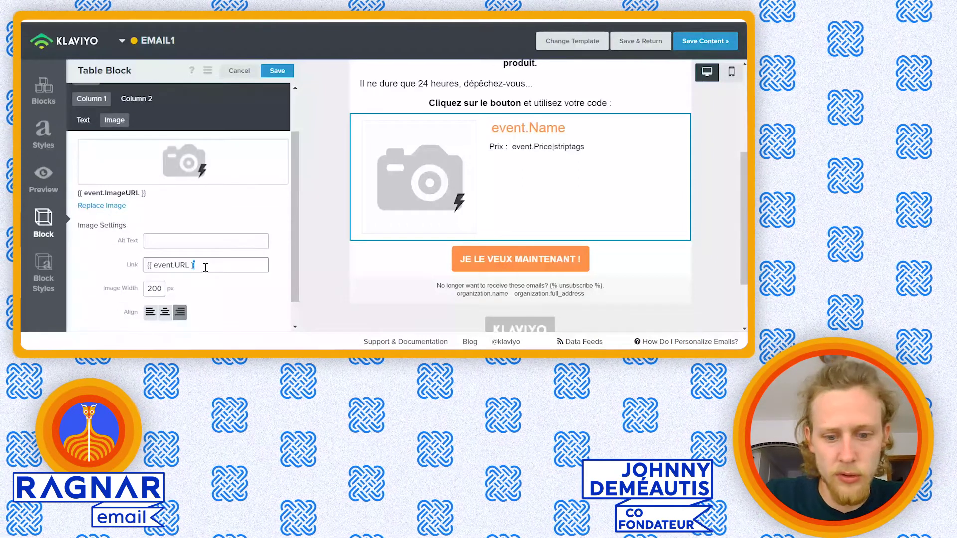
triple_click(205, 268)
key(ctrl+c)
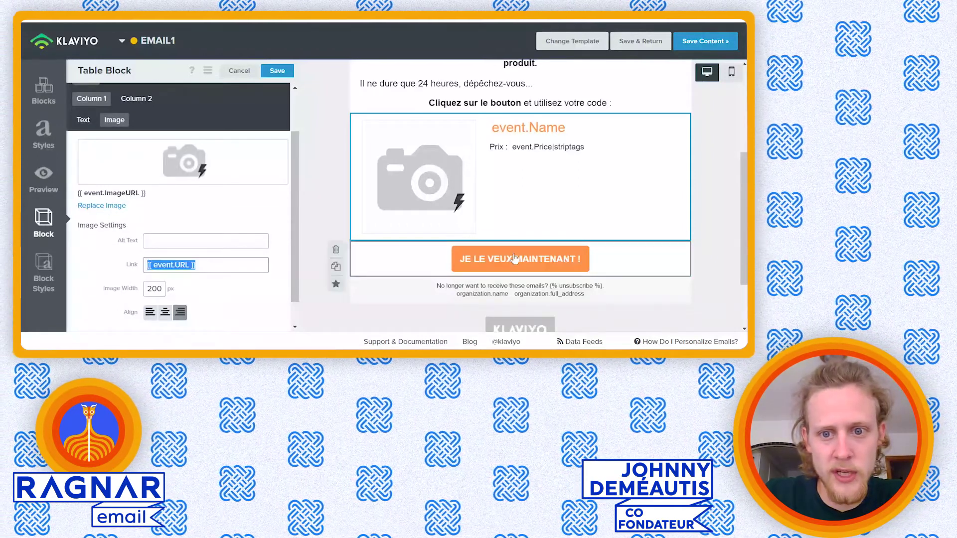
click(515, 259)
click(238, 139)
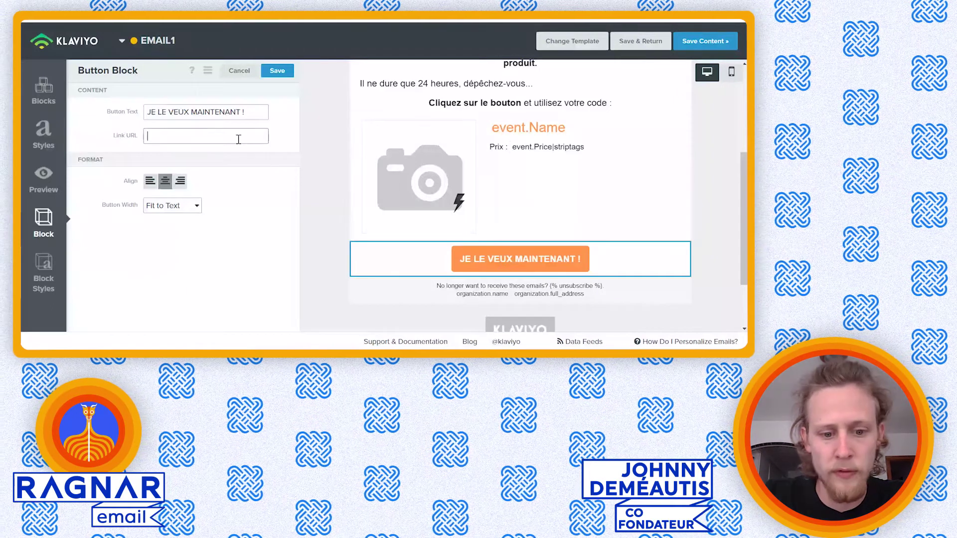
key(ctrl+v)
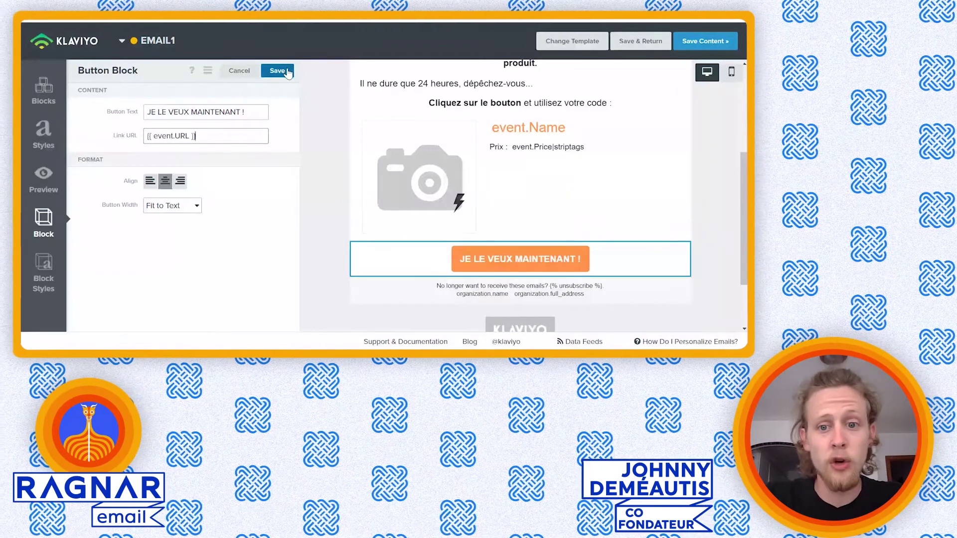
click(278, 71)
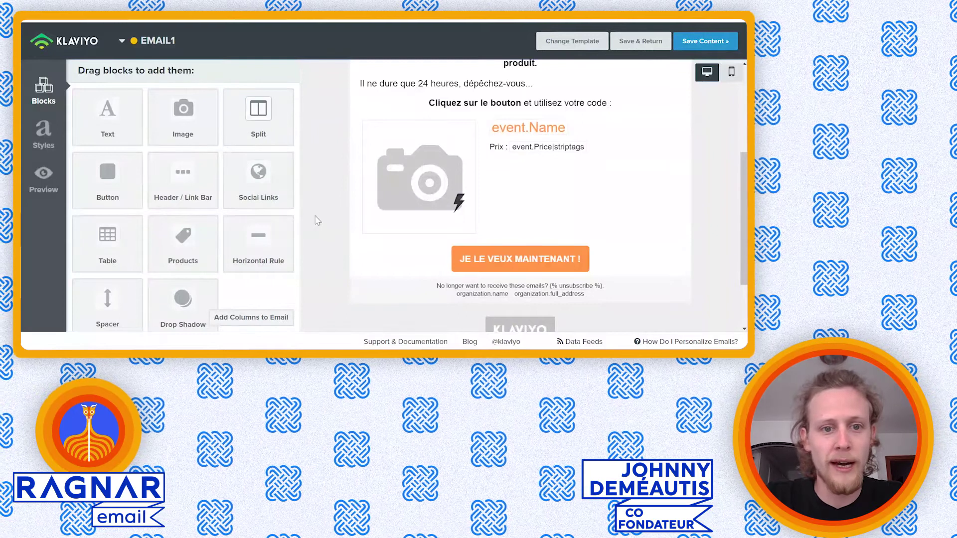
Step: Add a text block below the button containing the Google Doc's closing lines "Je vous souhaite une magnifique journée, À bientôt sur notre boutique !"
drag(108, 118, 445, 283)
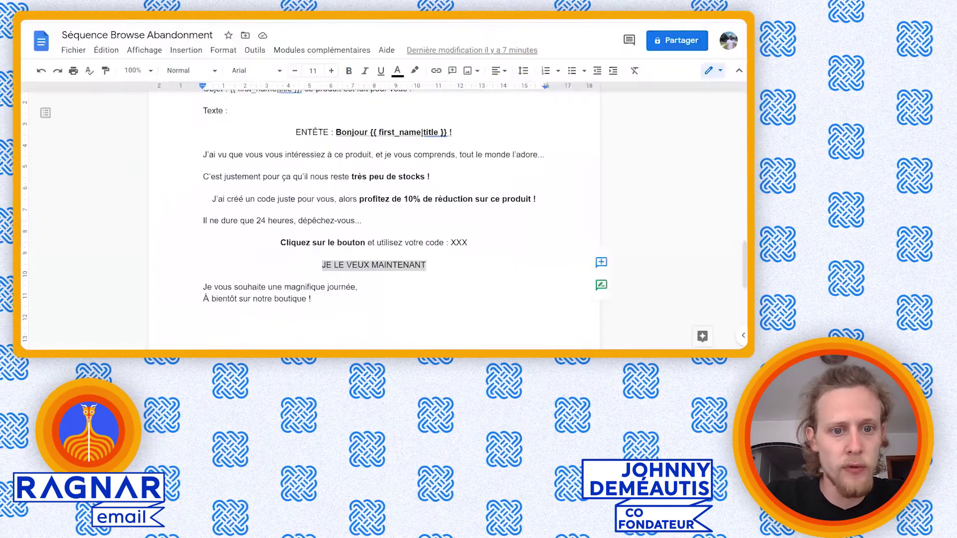
click(203, 286)
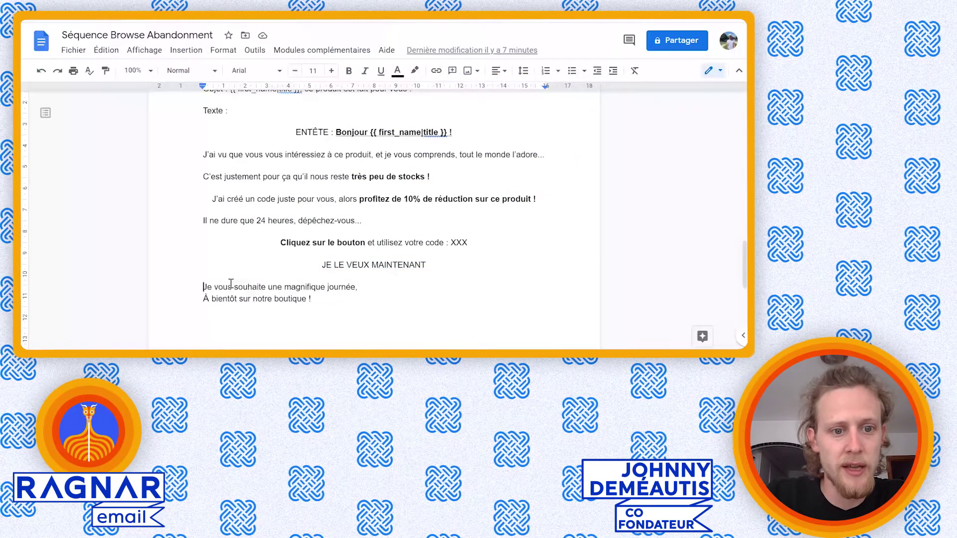
shift+click(359, 288)
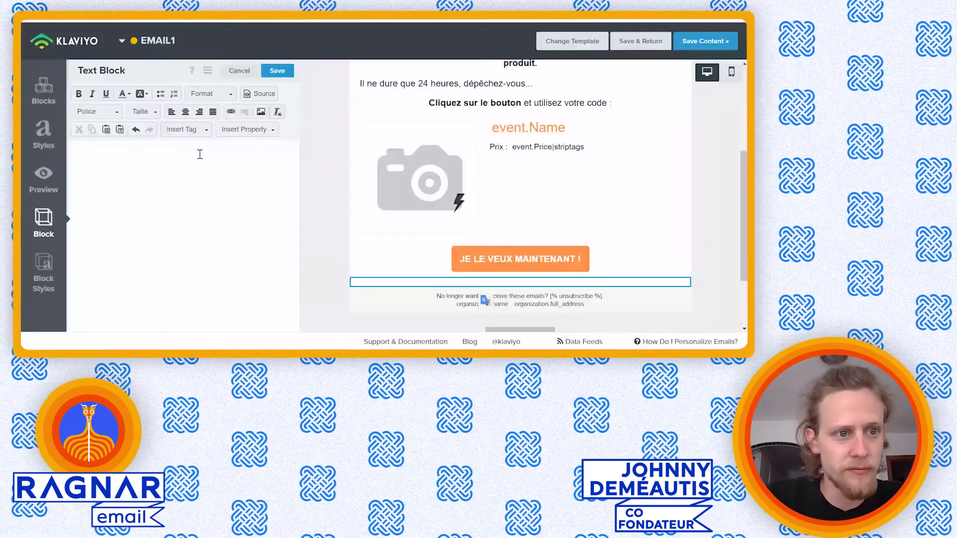
click(200, 154)
text(Je vous souhaite une magnifique journée, À bientôt sur notre boutique !)
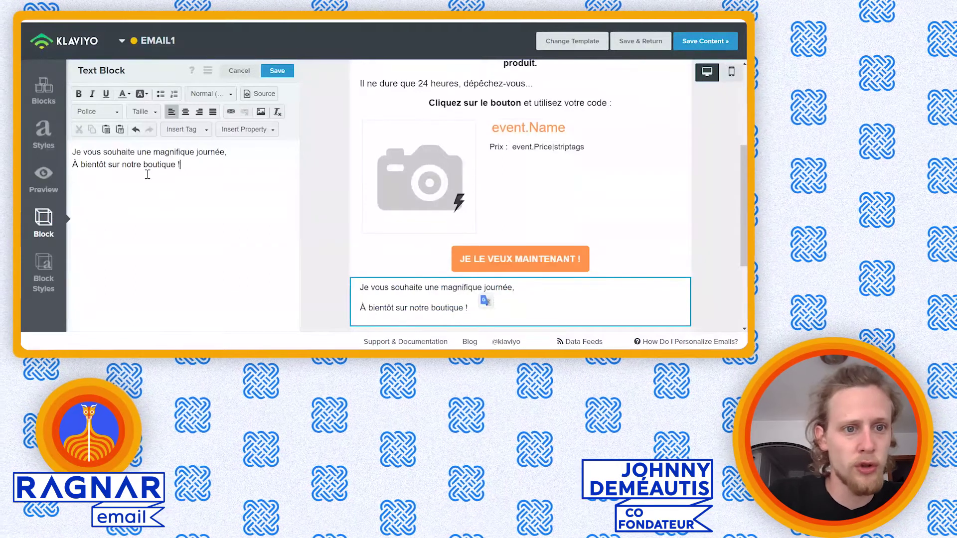
Step: Set the closing lines to font size 16 and black, and close the text block
drag(190, 162, 50, 129)
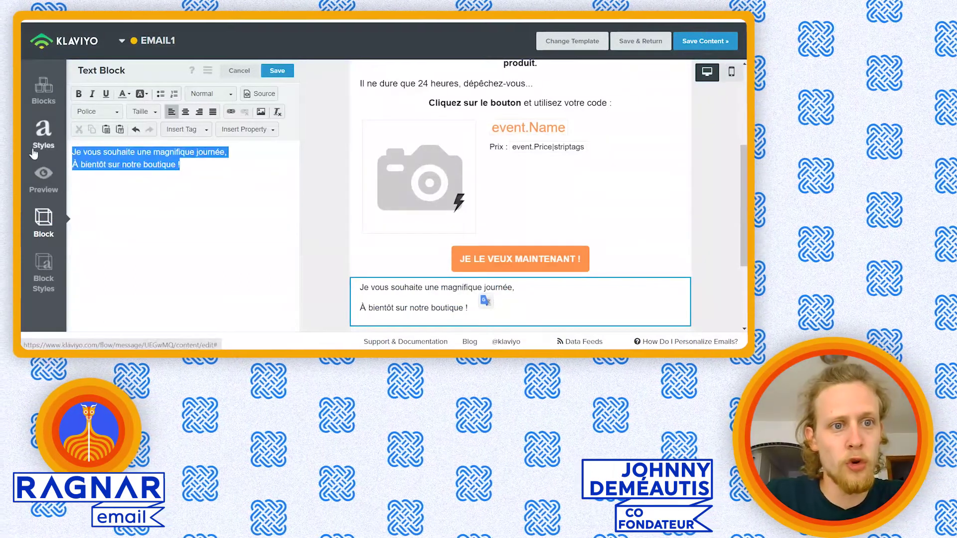
click(143, 112)
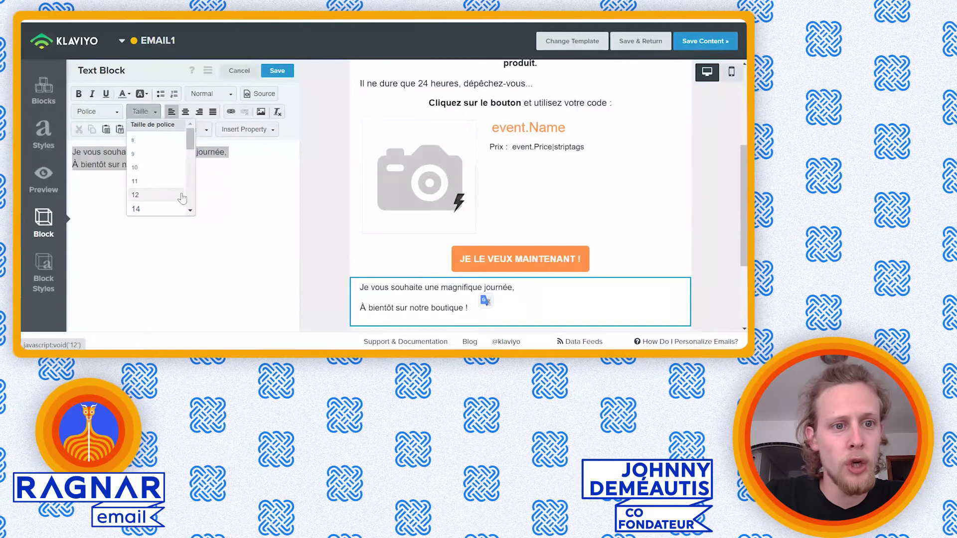
scroll(170, 204, down, 1)
click(169, 202)
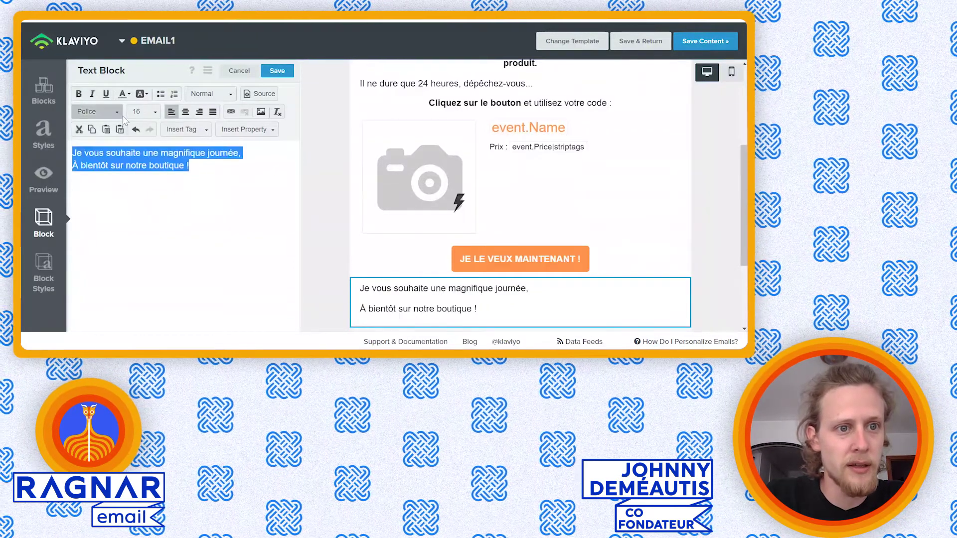
click(122, 94)
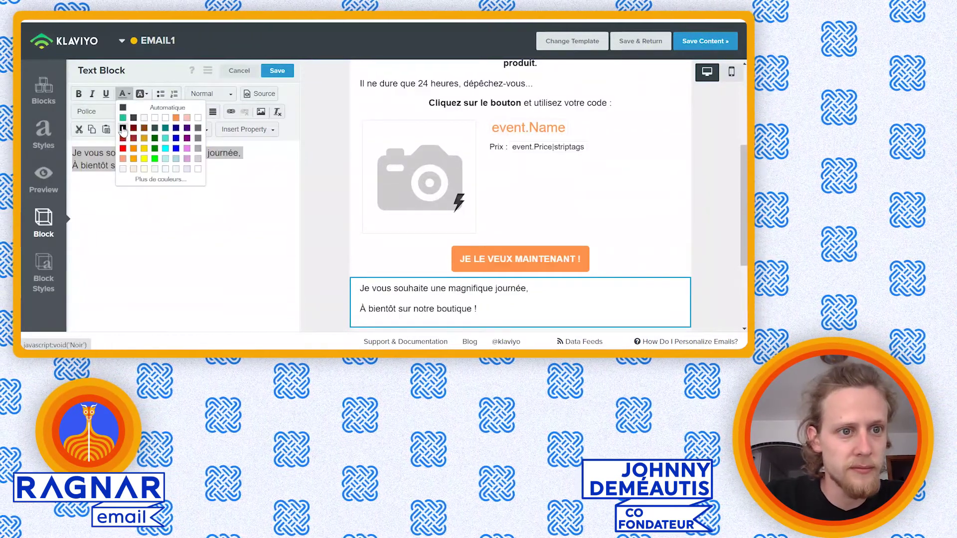
click(321, 203)
scroll(448, 247, down, 2)
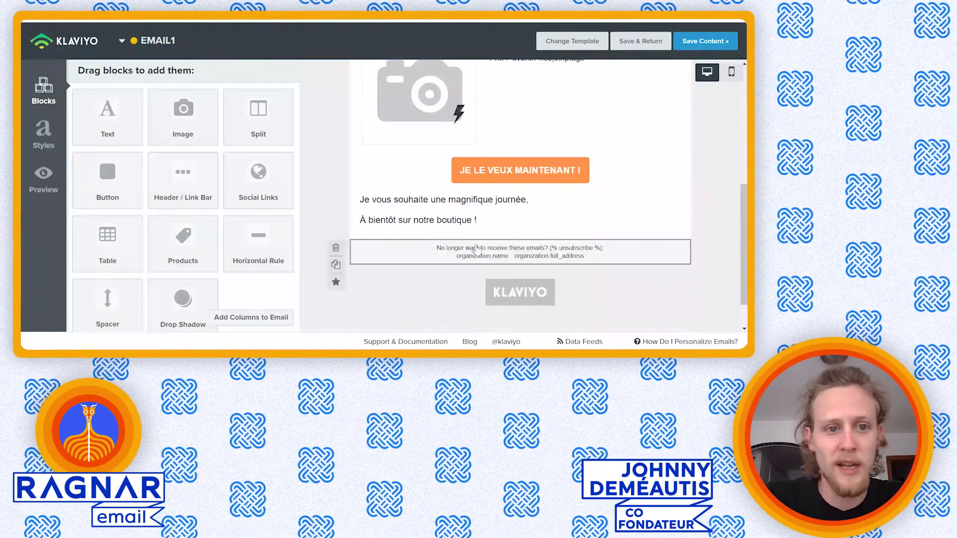
Step: Add a text block above the unsubscribe footer, clear its placeholder text and save it empty as spacing
mouse_move(107, 114)
mouse_down()
mouse_move(264, 144)
mouse_move(528, 239)
mouse_up()
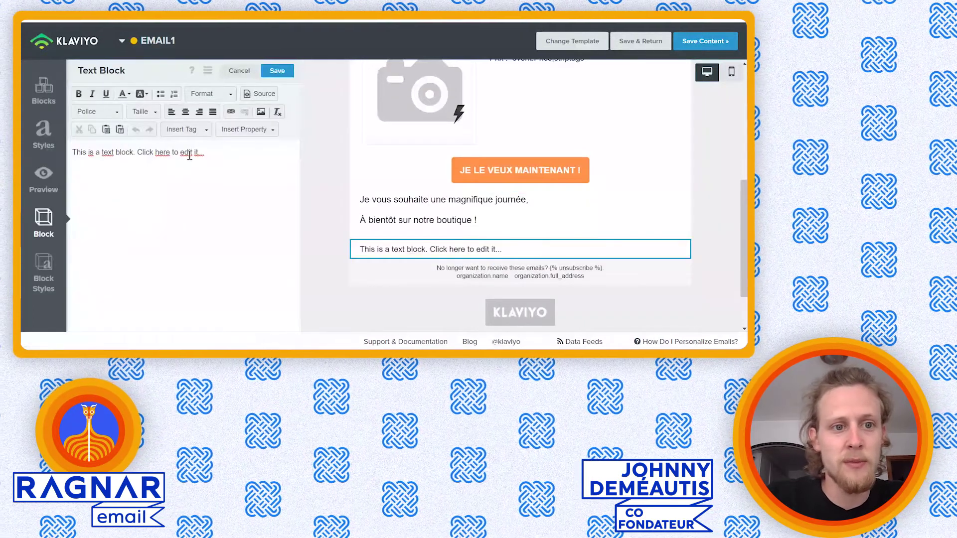
key(ctrl+a)
key(BackSpace)
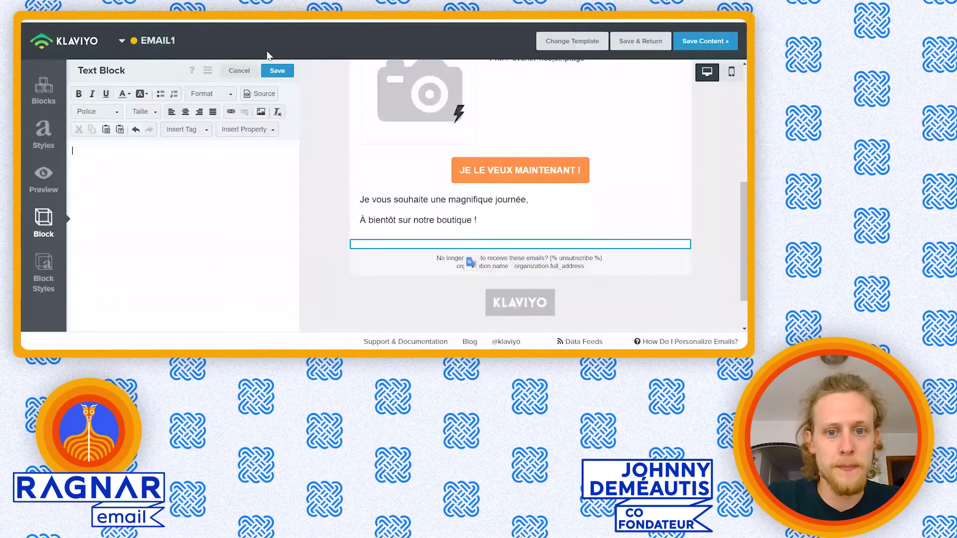
click(277, 70)
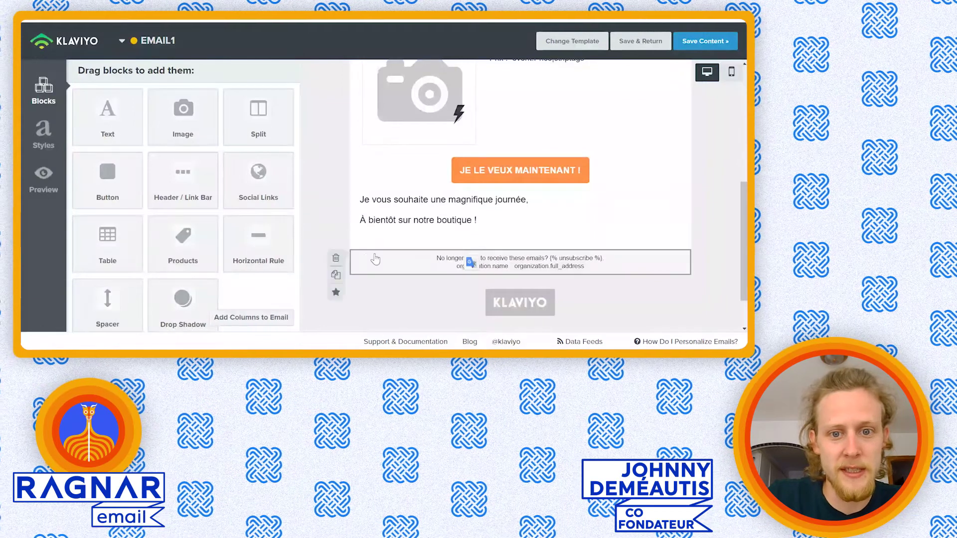
Step: Replace the footer's English unsubscribe question with "Vous ne voulez plus recevoir nos emails ?" and remove the organization.full_address tag
click(450, 263)
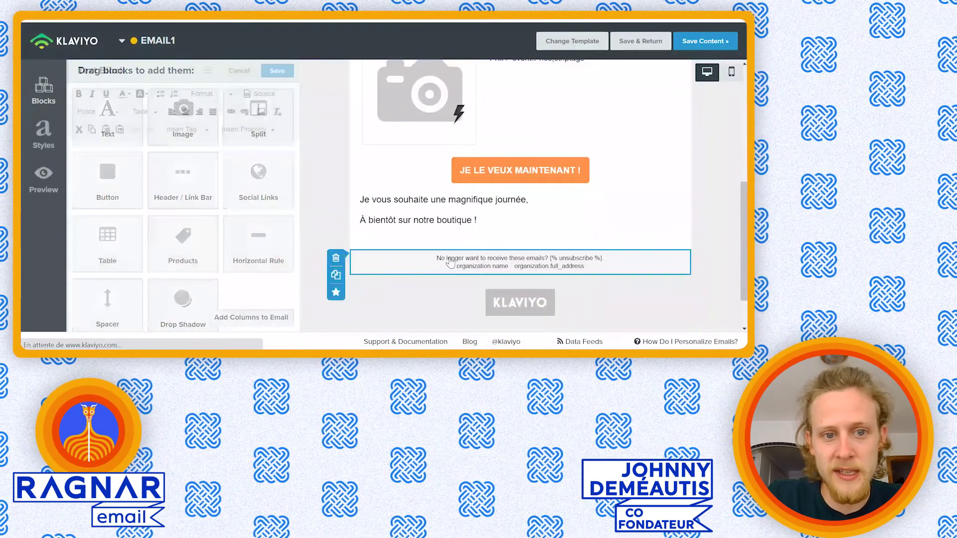
drag(203, 152, 82, 155)
text(Vous ne voulez plus recevoir nos emails ?)
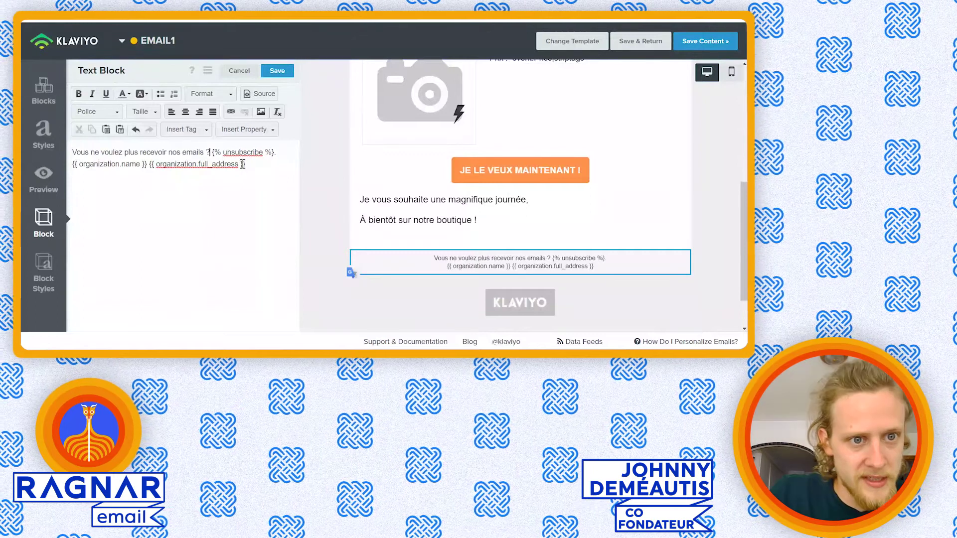
drag(245, 166, 151, 168)
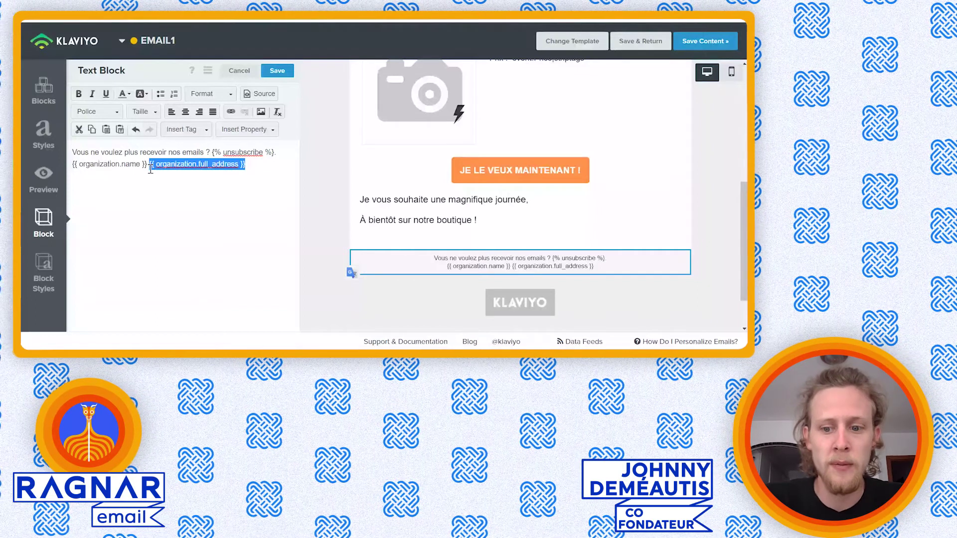
key(BackSpace)
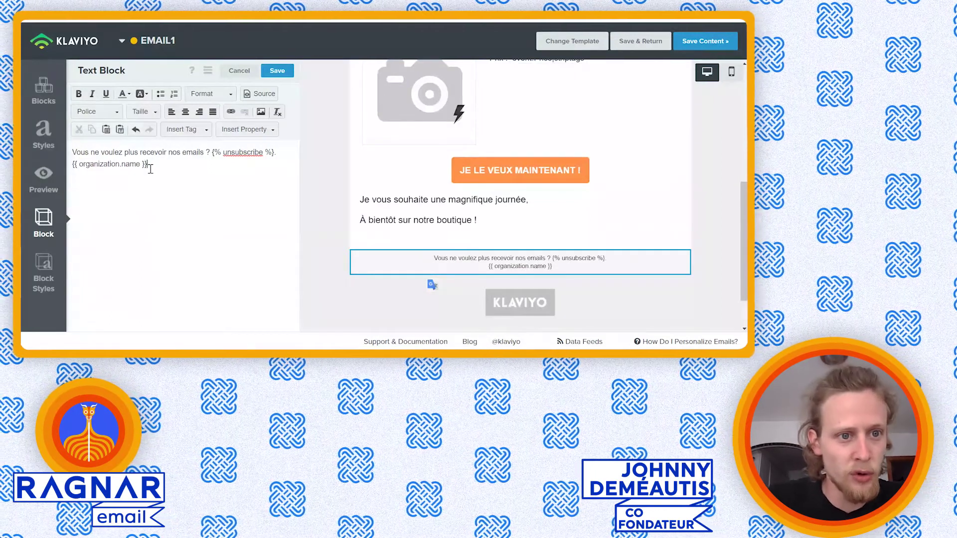
Step: Center the whole footer text, set it to font size 10 and color it medium gray (Gris moyen)
key(ctrl+a)
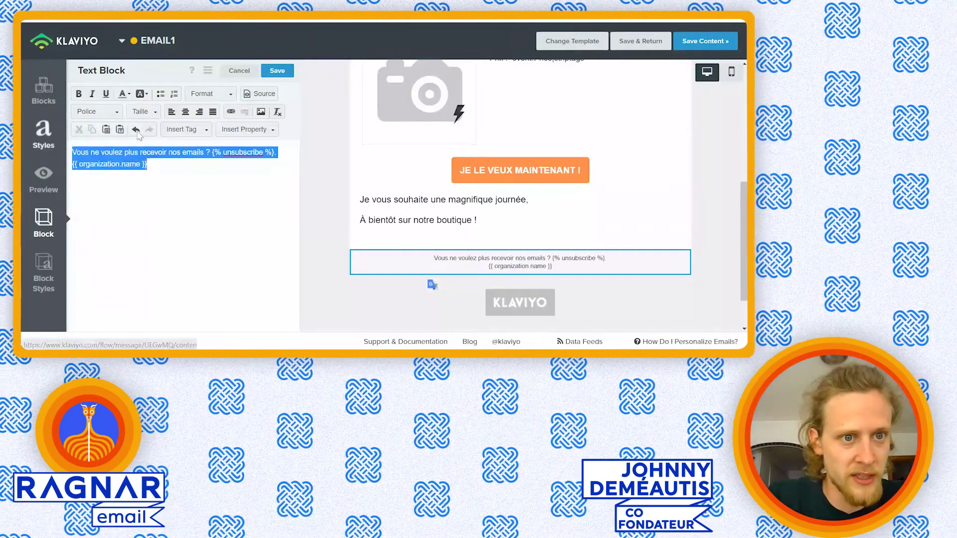
click(186, 113)
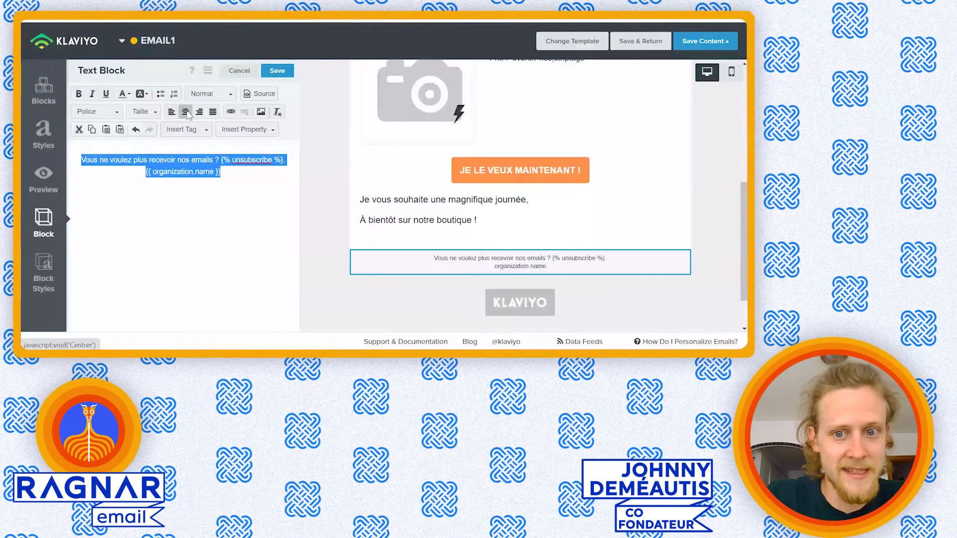
click(142, 112)
click(159, 167)
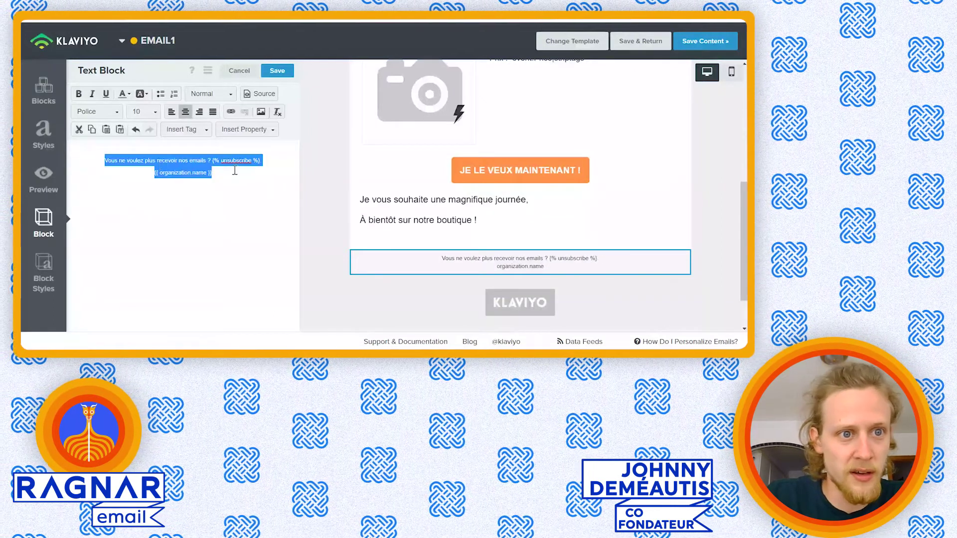
click(125, 94)
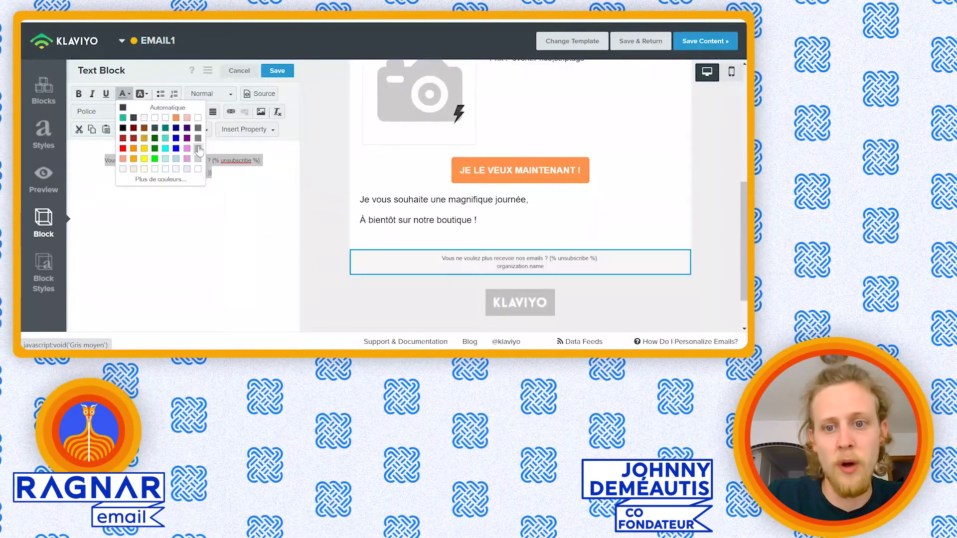
click(199, 150)
Step: Add the discount code FIT10 to the end of the "Cliquez sur le bouton et utilisez votre code :" line
scroll(599, 224, up, 10)
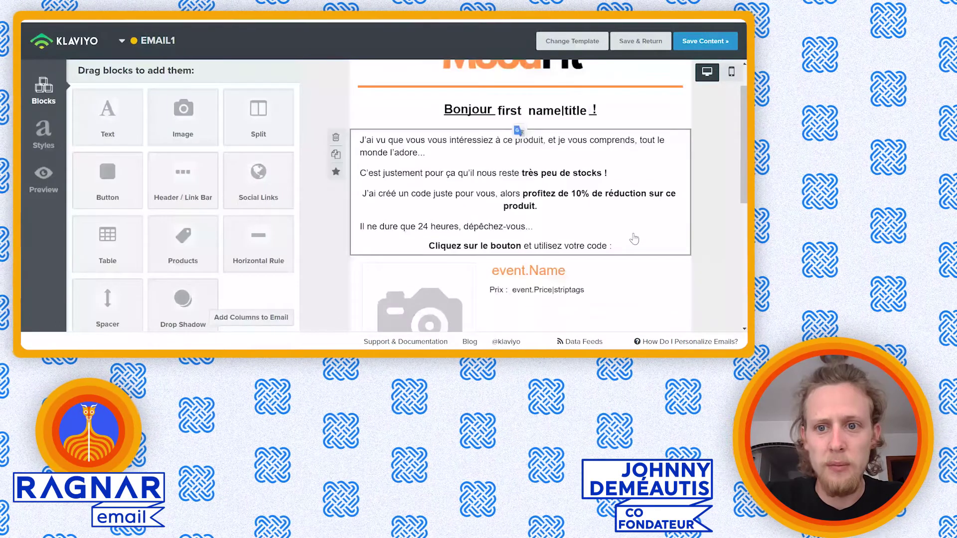
scroll(635, 239, down, 3)
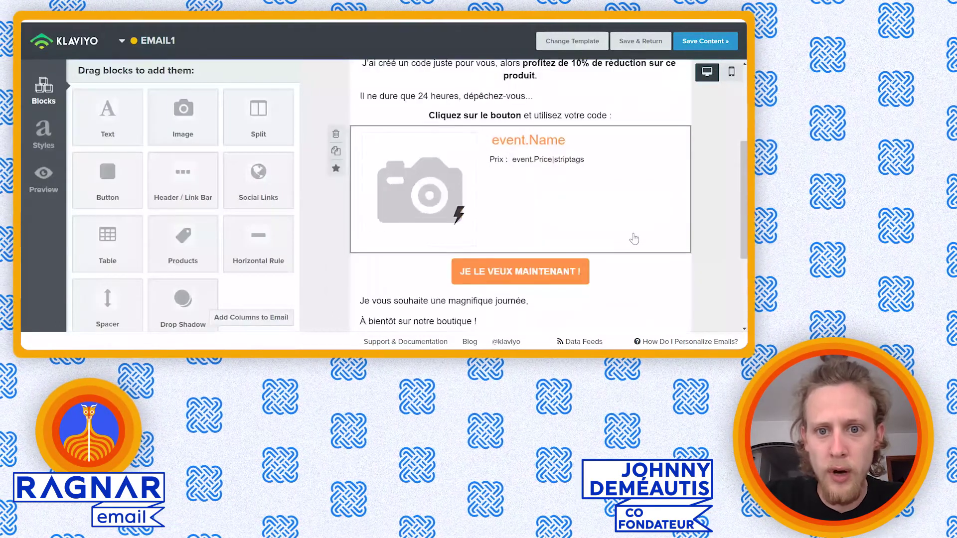
scroll(634, 239, up, 3)
click(633, 195)
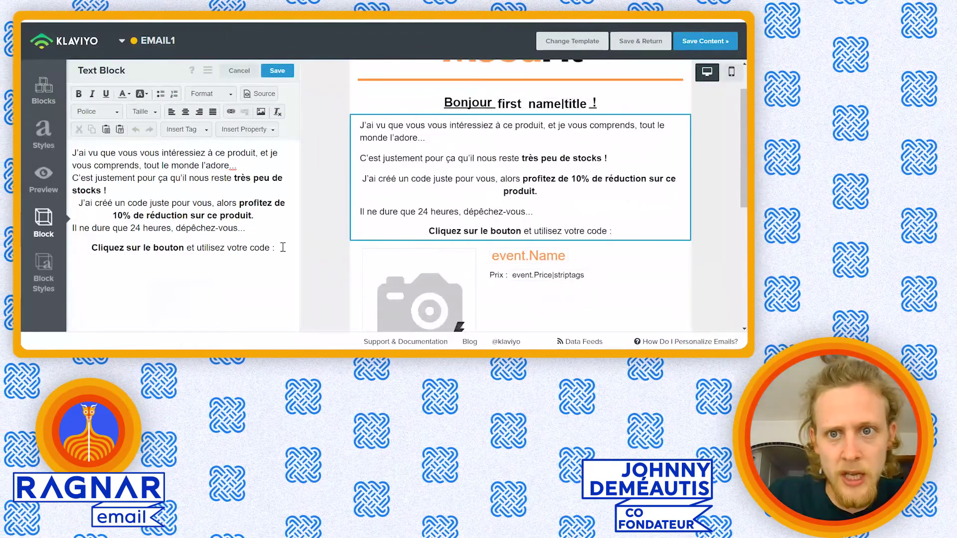
scroll(523, 108, up, 1)
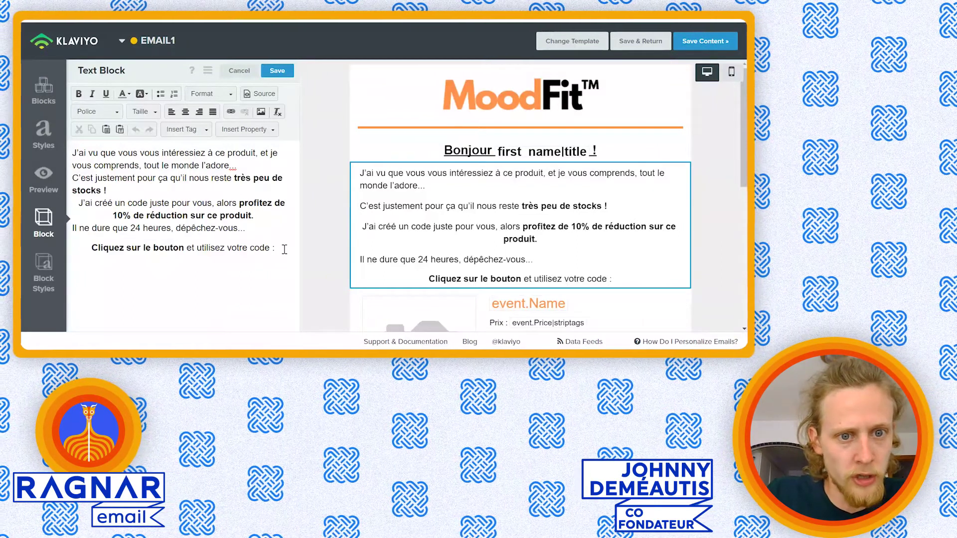
click(283, 248)
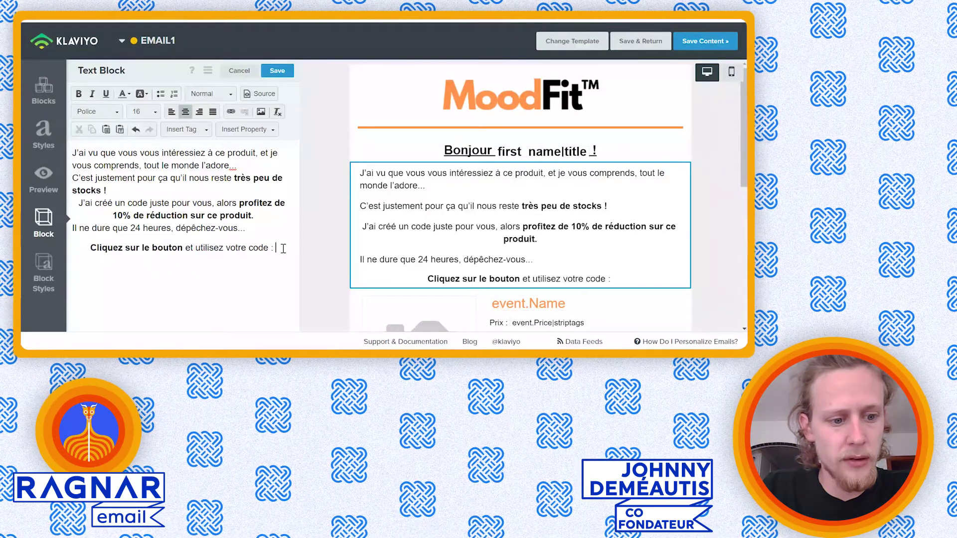
text(FIT10)
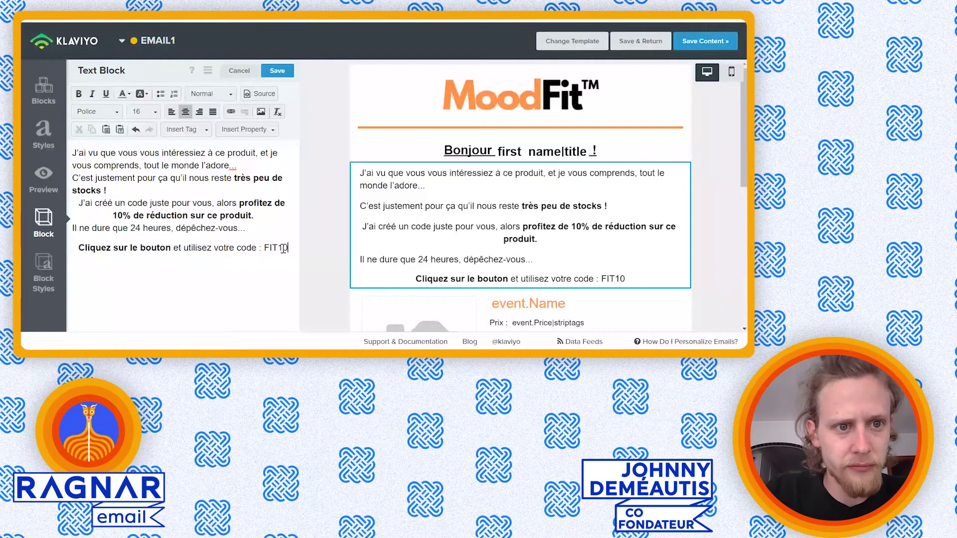
Step: Make the FIT10 code bold at font size 22 and save the text block
double_click(283, 248)
click(78, 94)
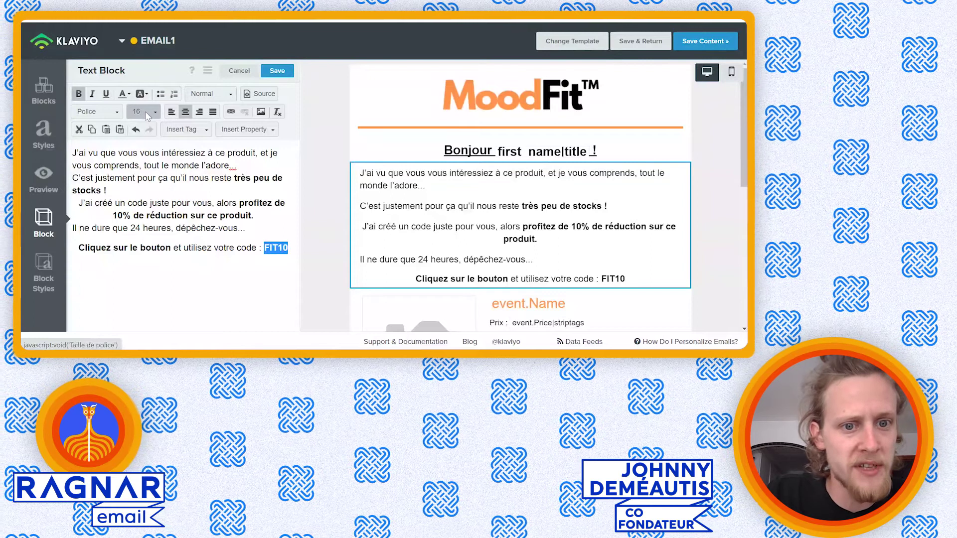
click(145, 112)
click(172, 207)
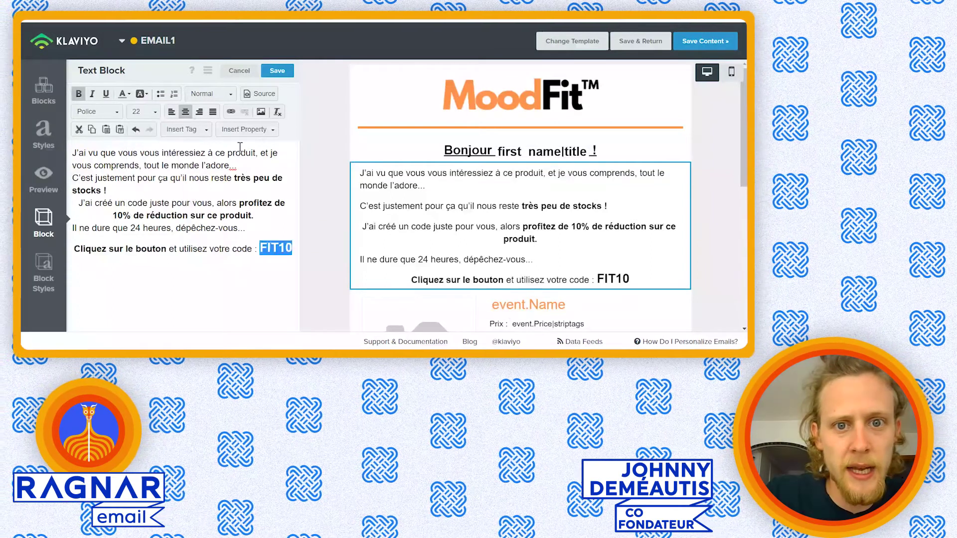
click(277, 71)
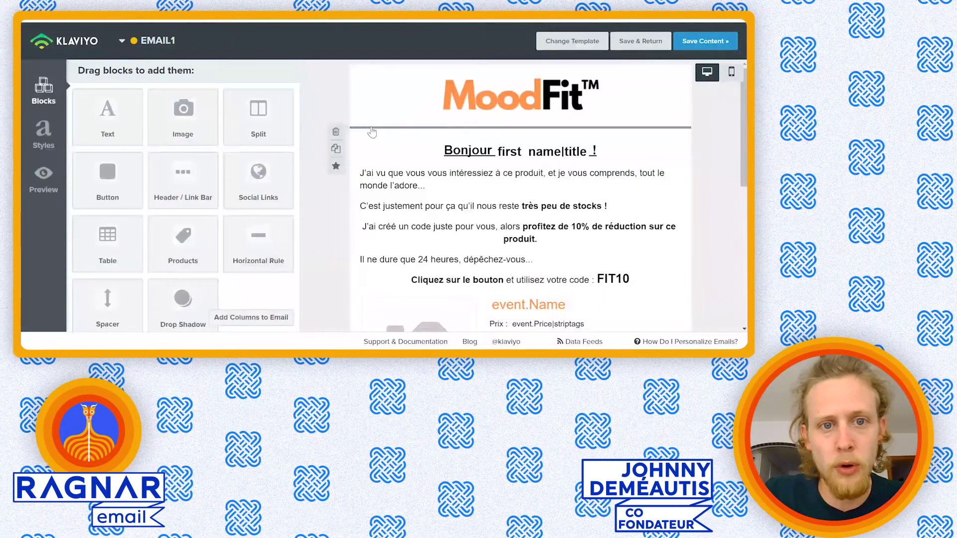
Step: Copy the line color code FF914D from the horizontal rule under the logo, leaving the rule's settings as they are
click(371, 130)
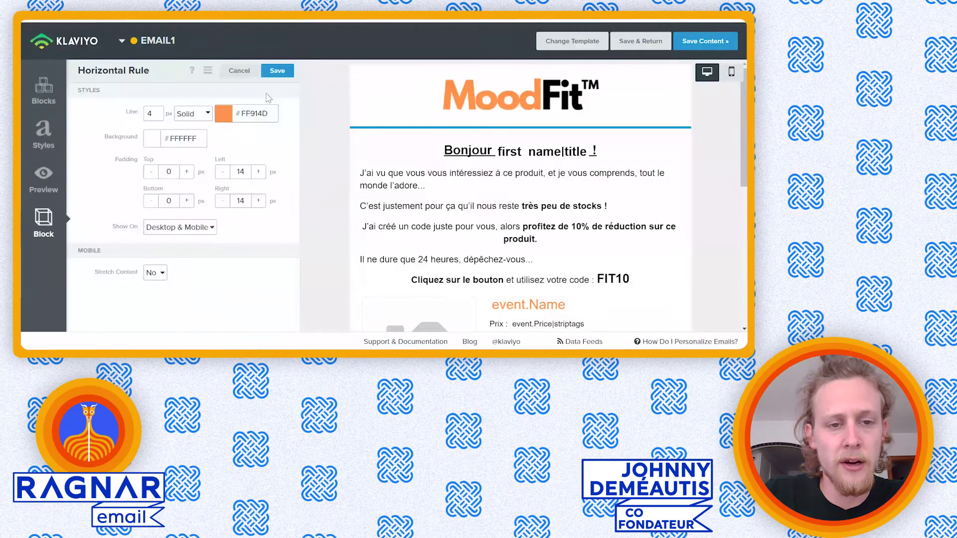
click(260, 116)
double_click(260, 116)
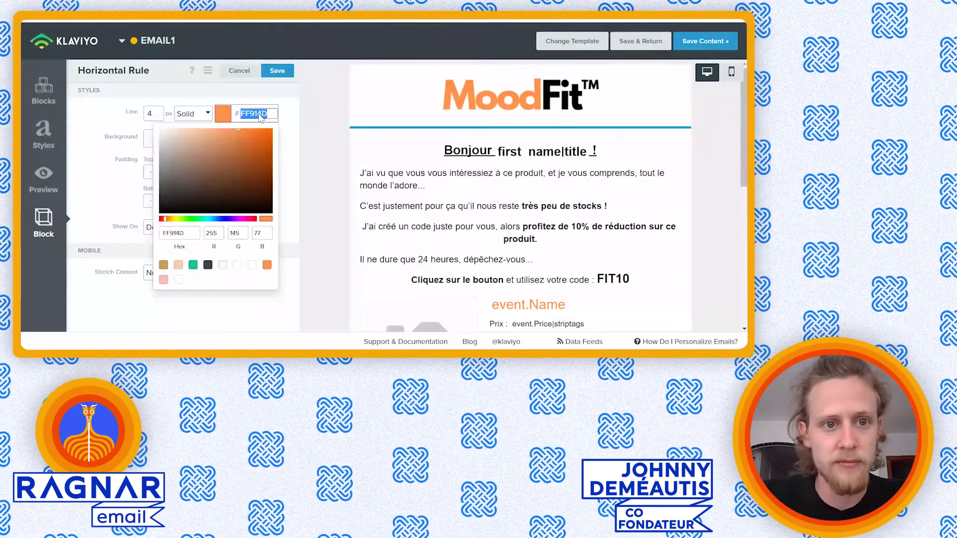
click(242, 72)
click(240, 72)
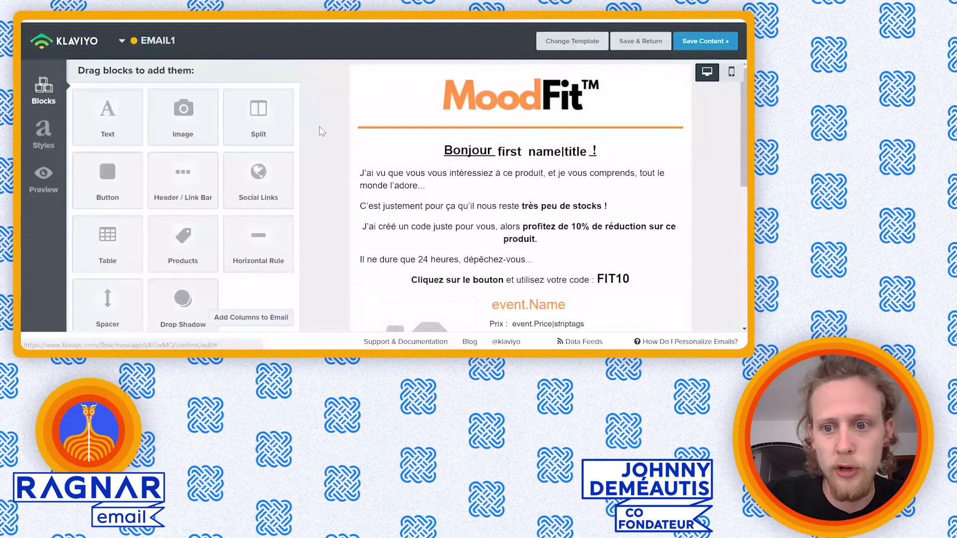
Step: Color the FIT10 code with the custom orange #FF914D and save the text block
click(404, 226)
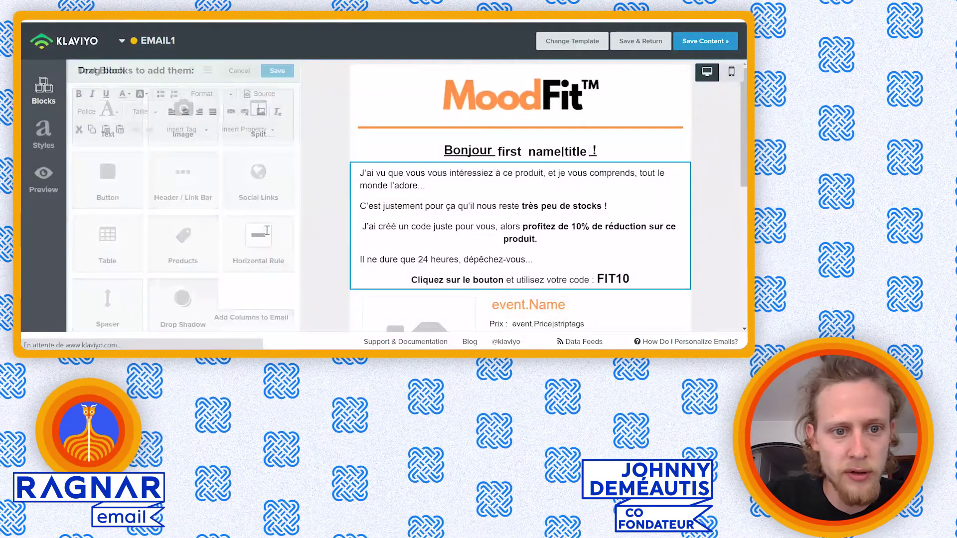
double_click(269, 248)
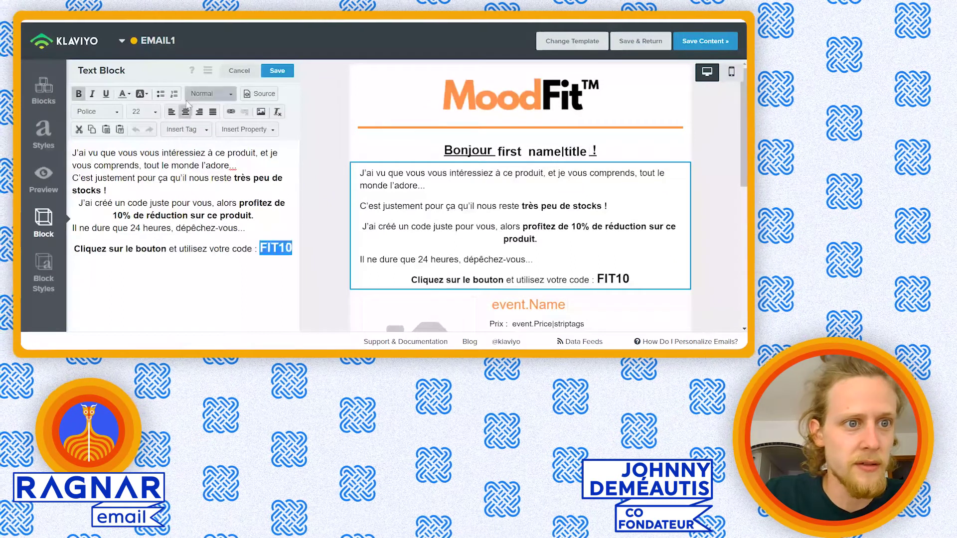
click(129, 94)
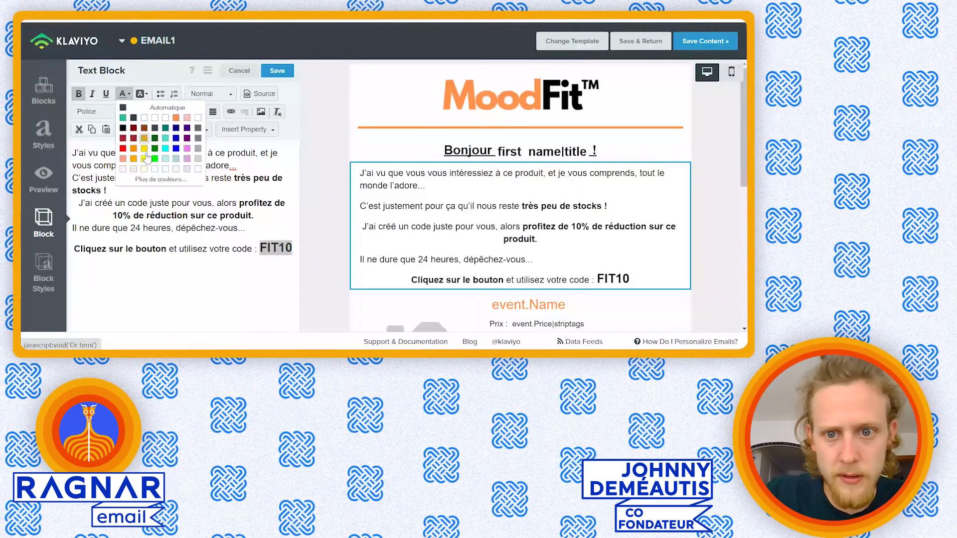
click(160, 178)
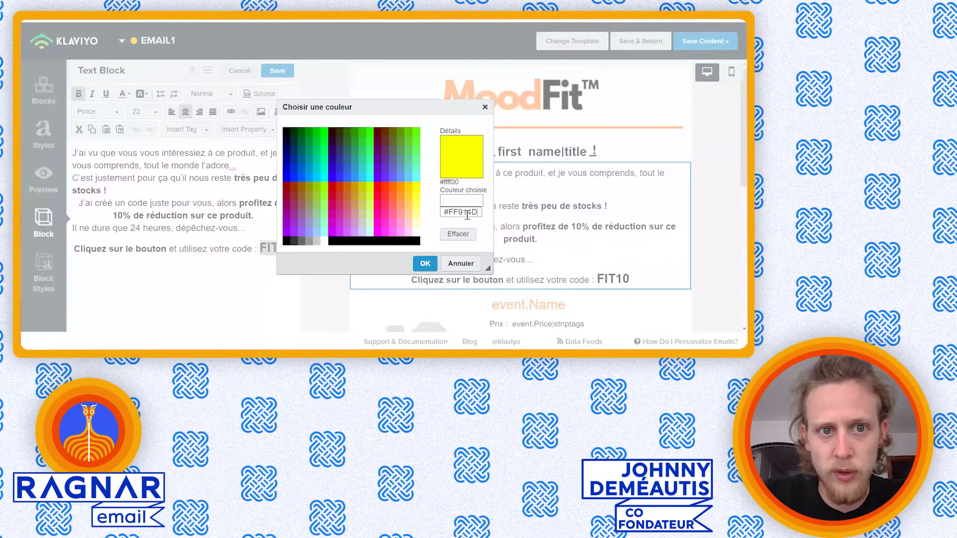
key(Return)
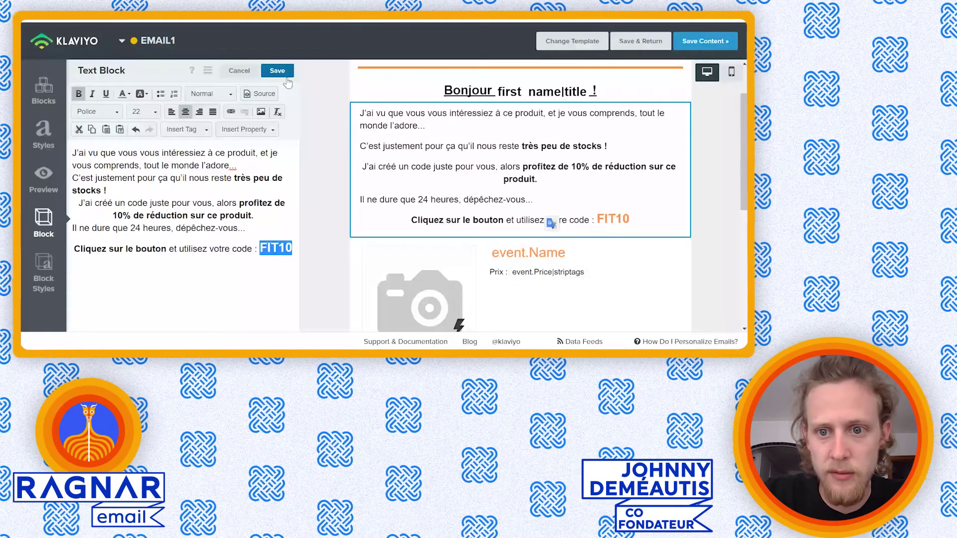
click(286, 75)
Step: Review EMAIL1 from the logo to the unsubscribe footer, first in the editor and then in the message content preview
scroll(718, 248, down, 1)
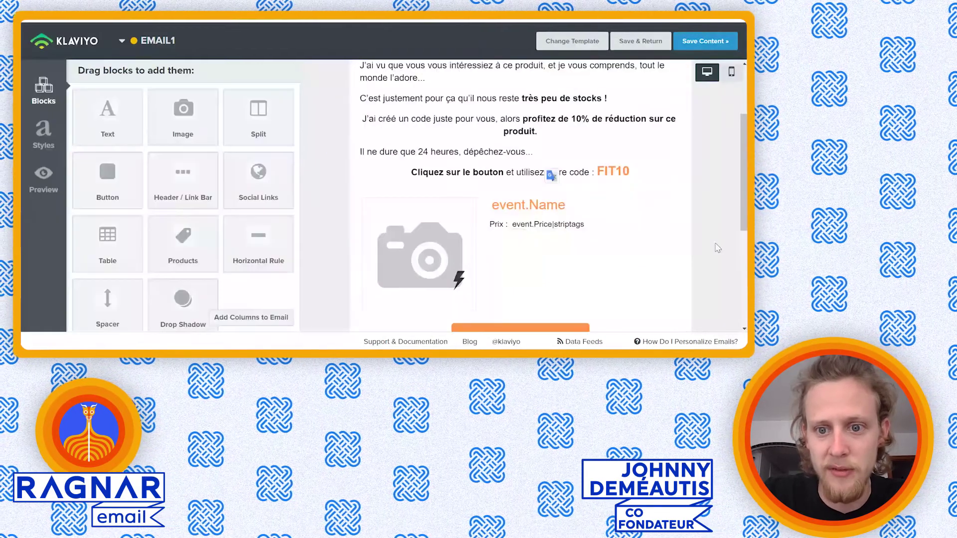
scroll(718, 248, down, 2)
scroll(718, 247, up, 3)
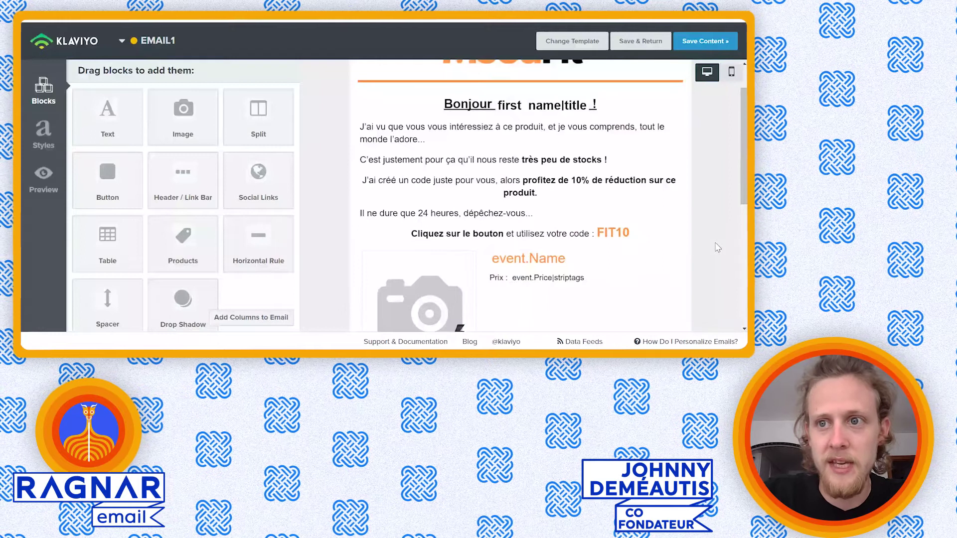
scroll(718, 248, up, 1)
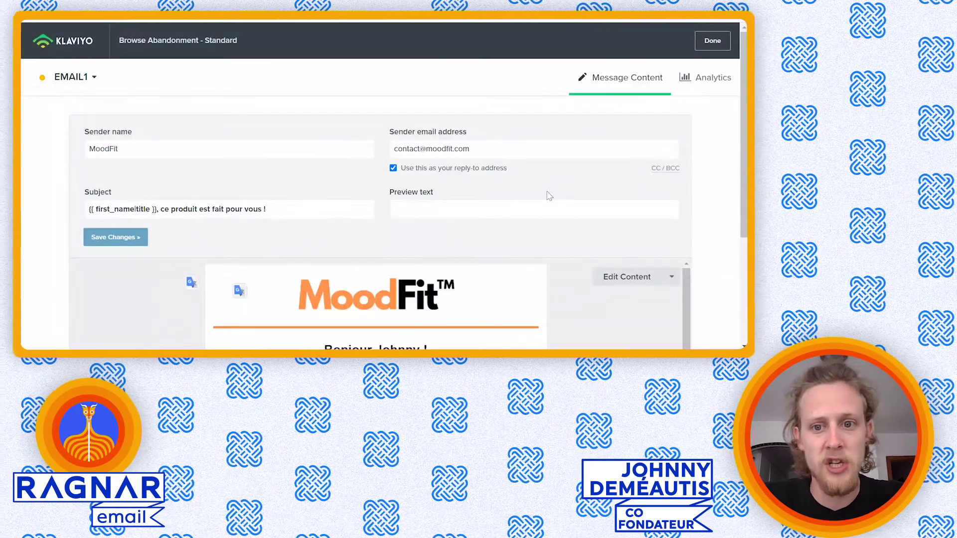
scroll(491, 241, down, 2)
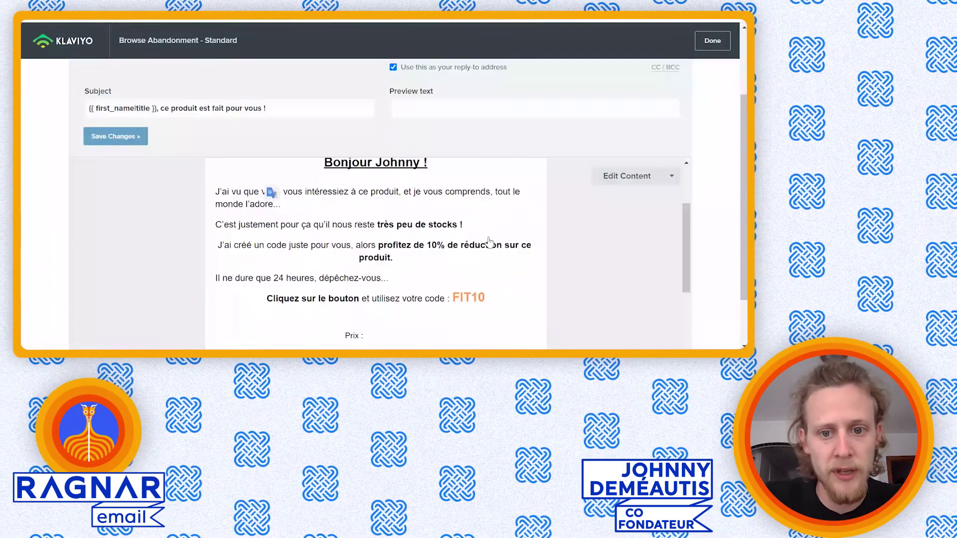
scroll(515, 334, down, 4)
scroll(515, 334, up, 4)
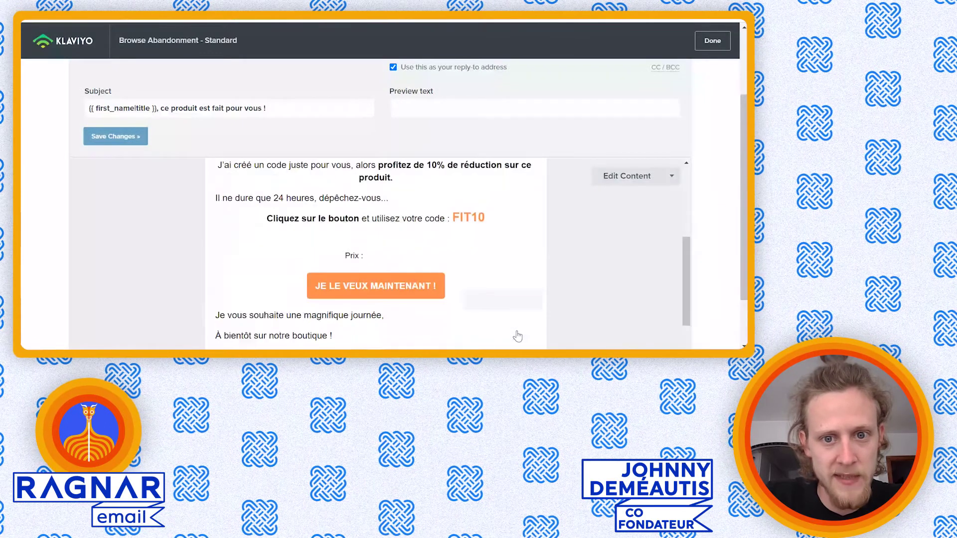
scroll(605, 265, up, 2)
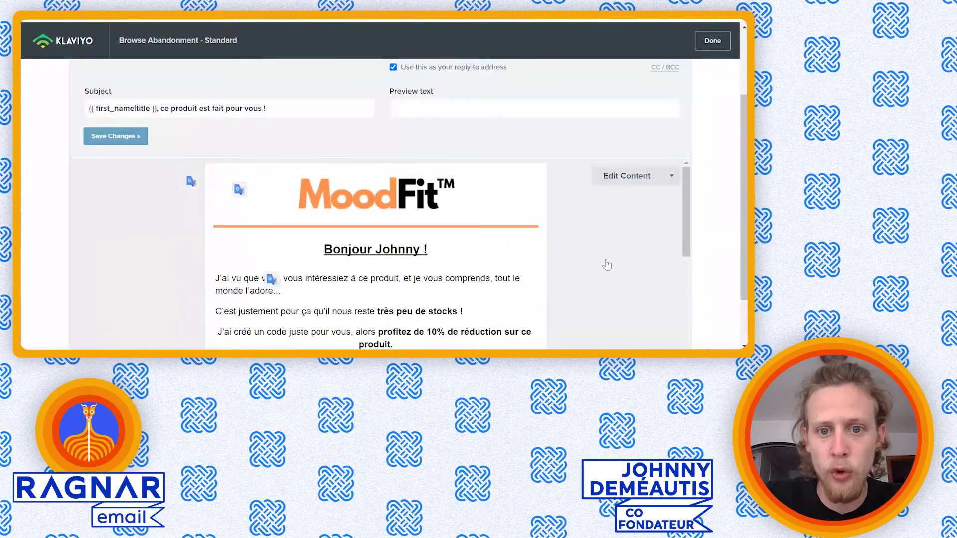
scroll(625, 292, down, 3)
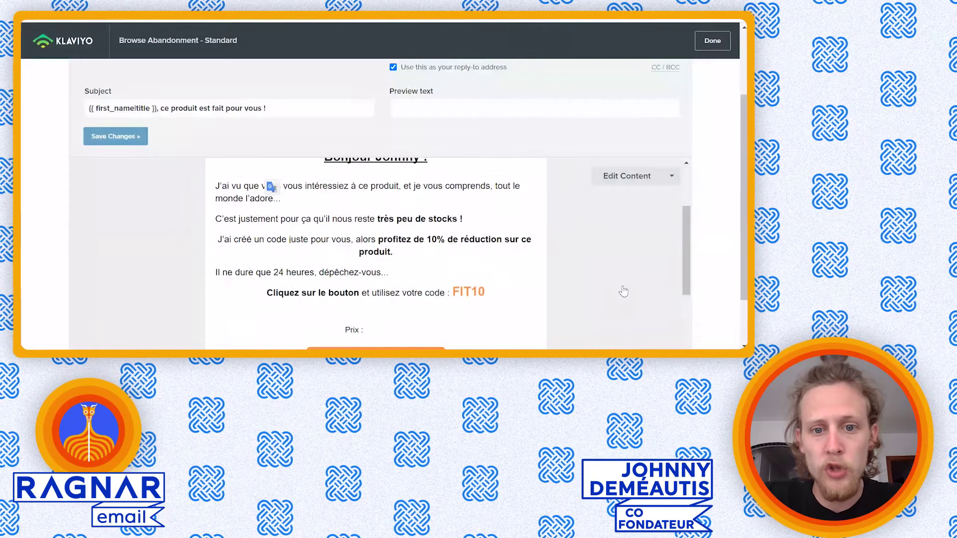
scroll(624, 292, up, 3)
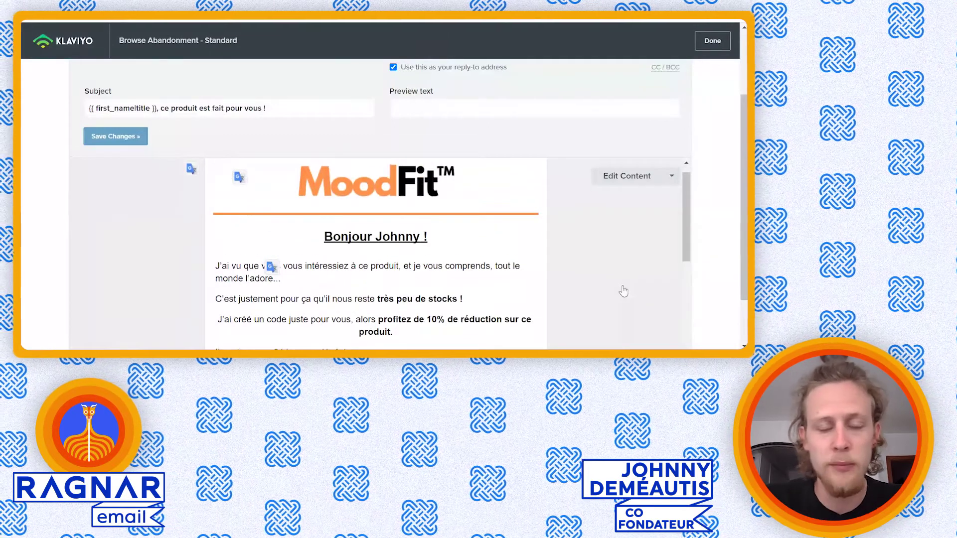
scroll(623, 292, down, 5)
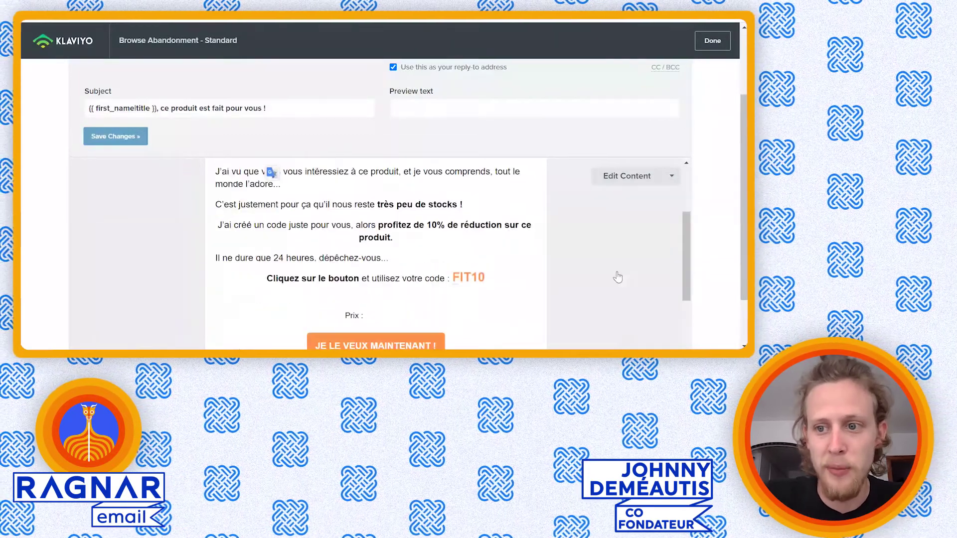
scroll(695, 254, down, 2)
scroll(688, 239, up, 1)
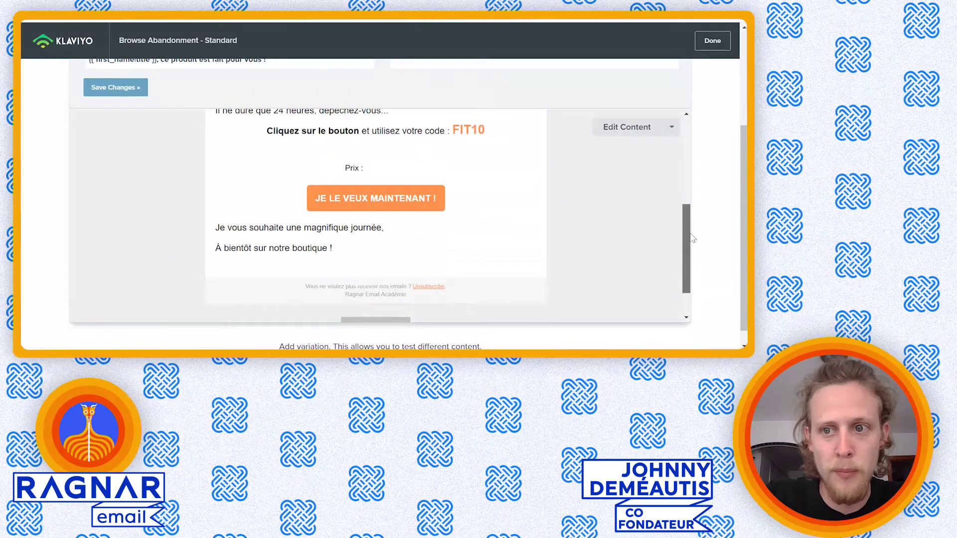
scroll(691, 234, up, 1)
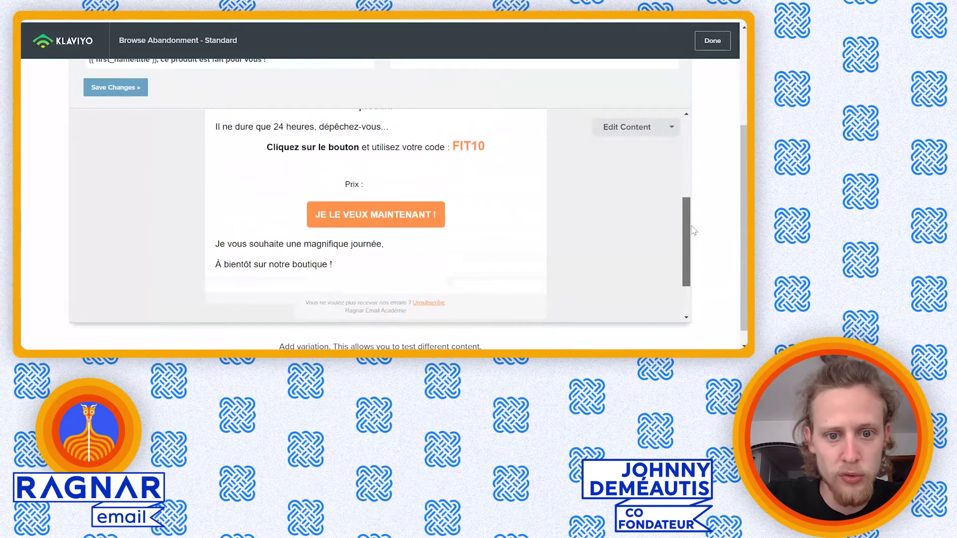
scroll(693, 229, up, 10)
scroll(745, 150, up, 3)
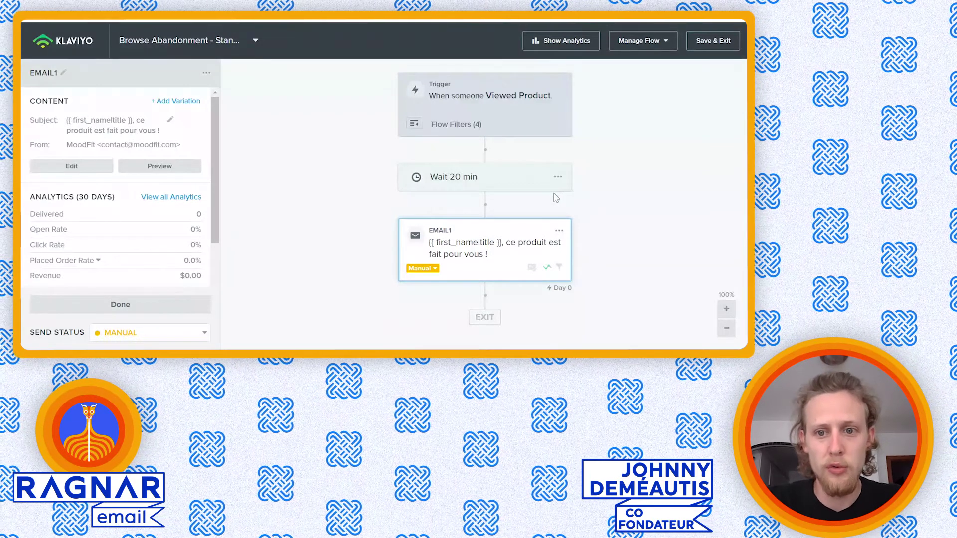
Step: Clone EMAIL1 within the flow and set the original EMAIL1's status to Live
click(559, 232)
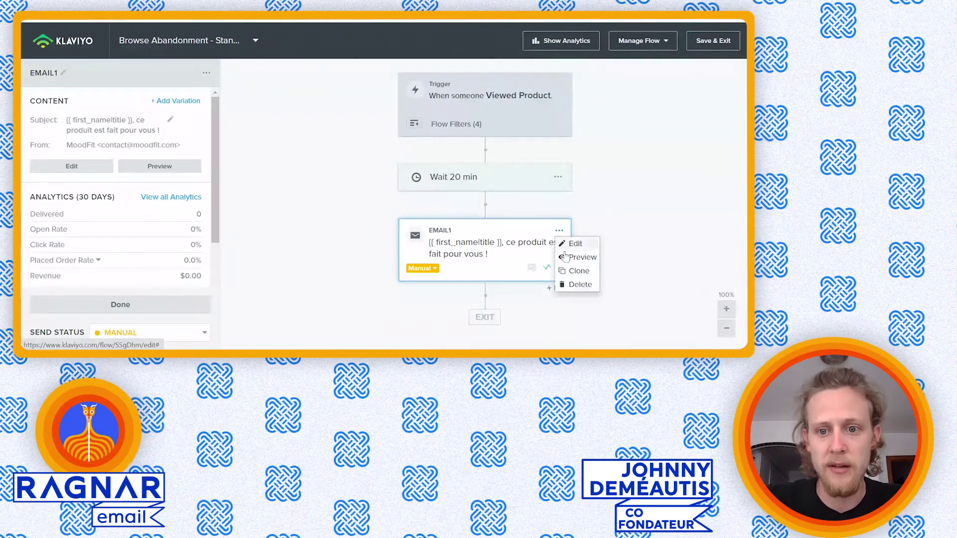
click(568, 269)
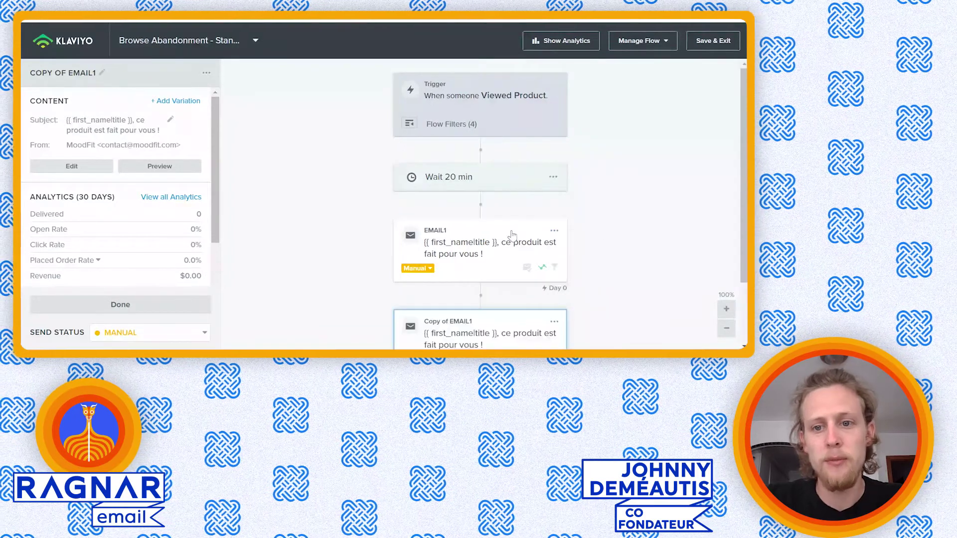
scroll(613, 246, down, 1)
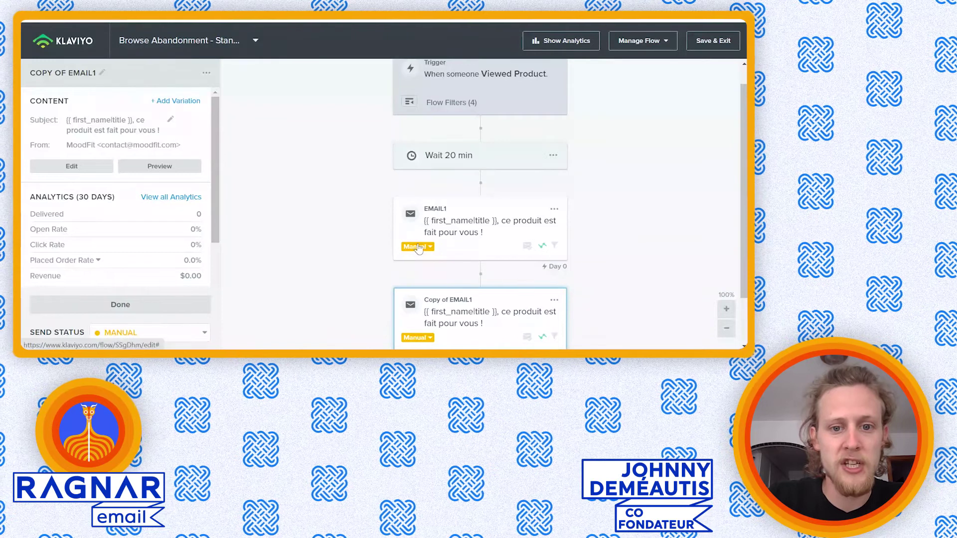
click(417, 247)
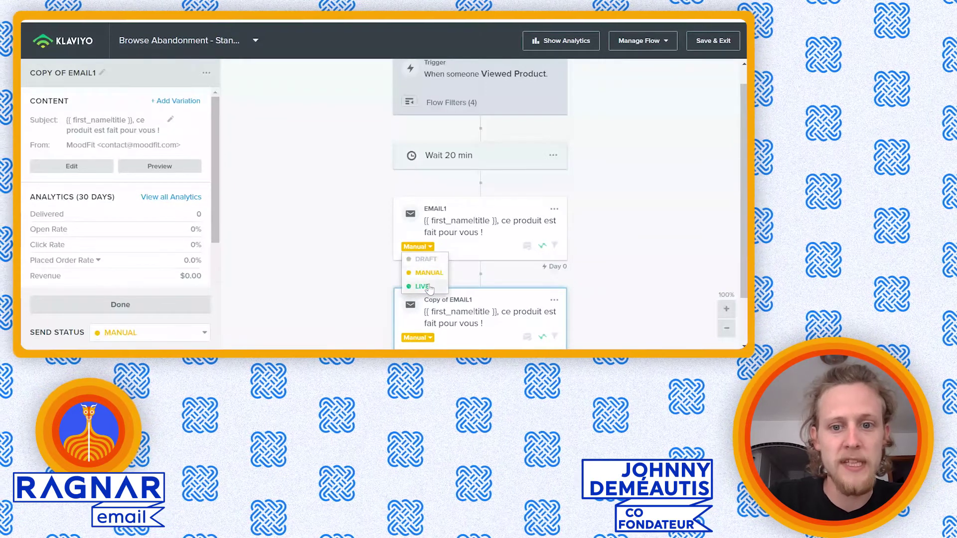
click(428, 287)
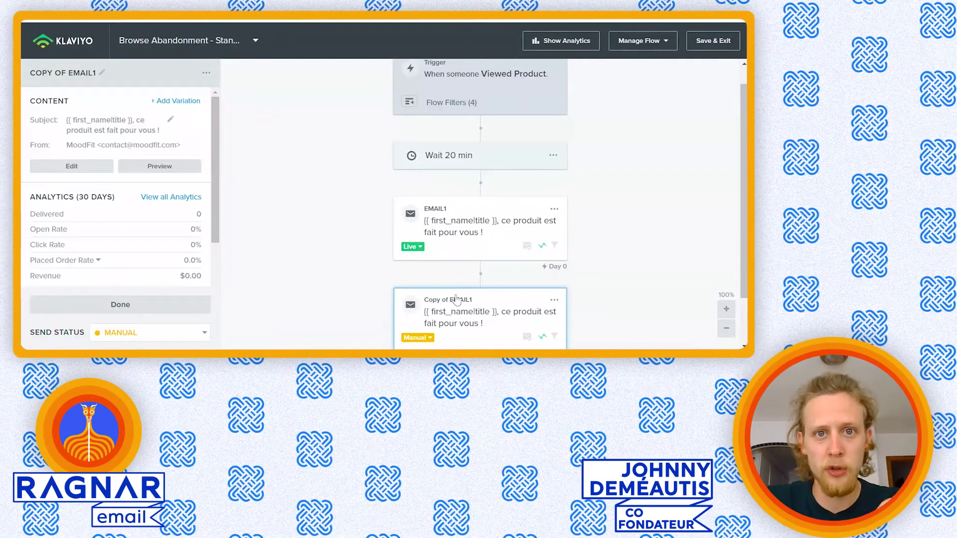
scroll(640, 242, up, 1)
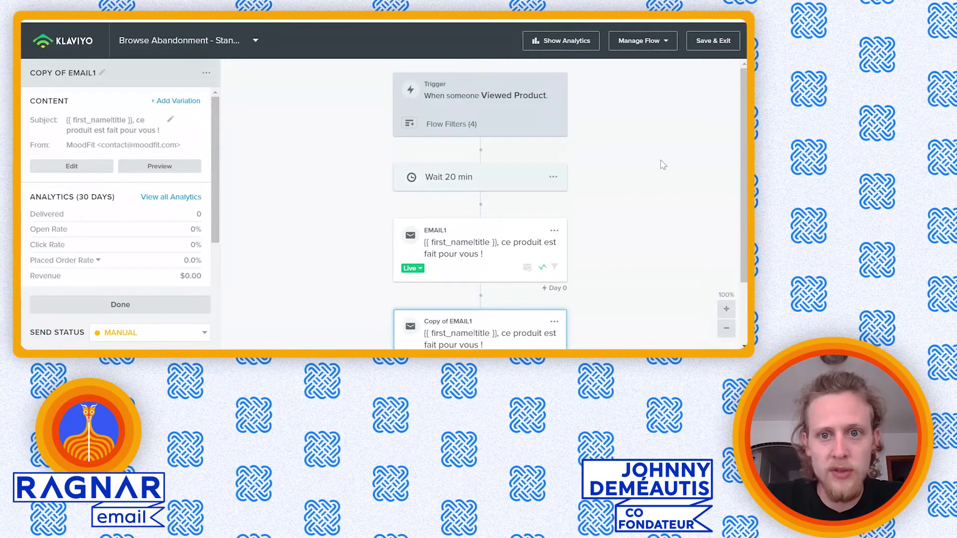